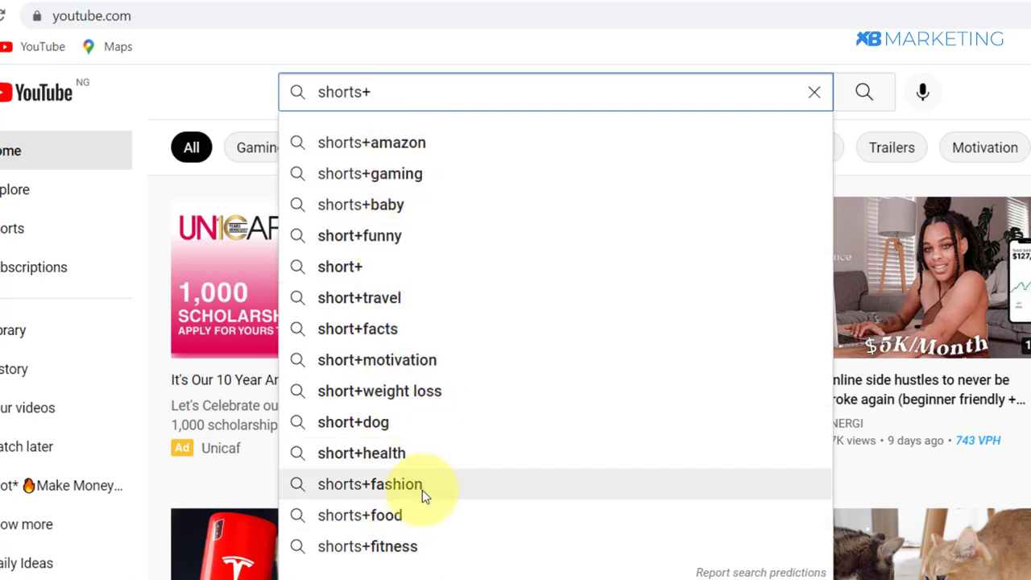
On freeplrdownloads.com, open the Body Building niche from the list of niches
{"action": "left_click", "coordinate": [9, 1]}
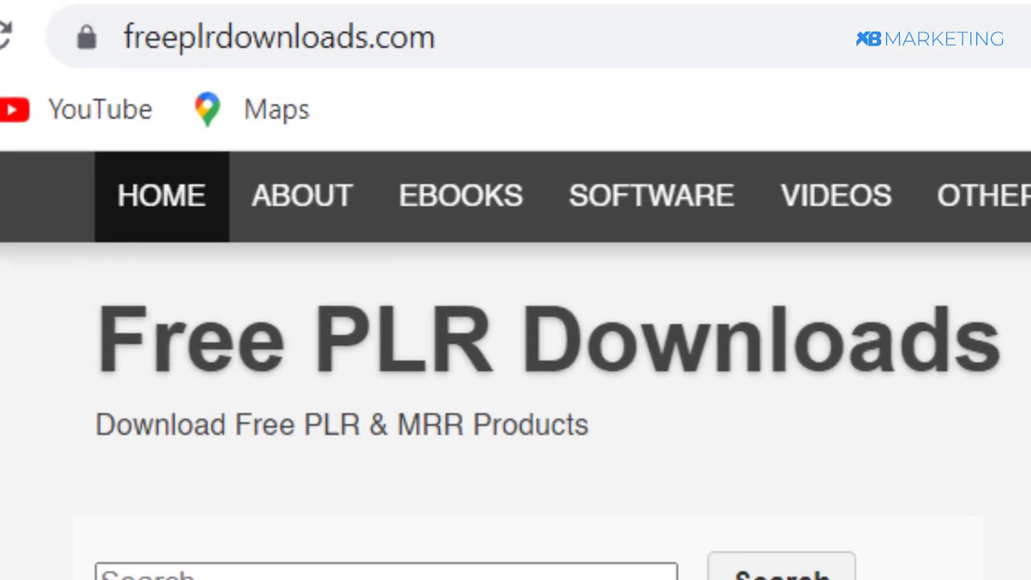
{"action": "scroll", "coordinate": [81, 390], "scroll_direction": "down", "scroll_amount": 5}
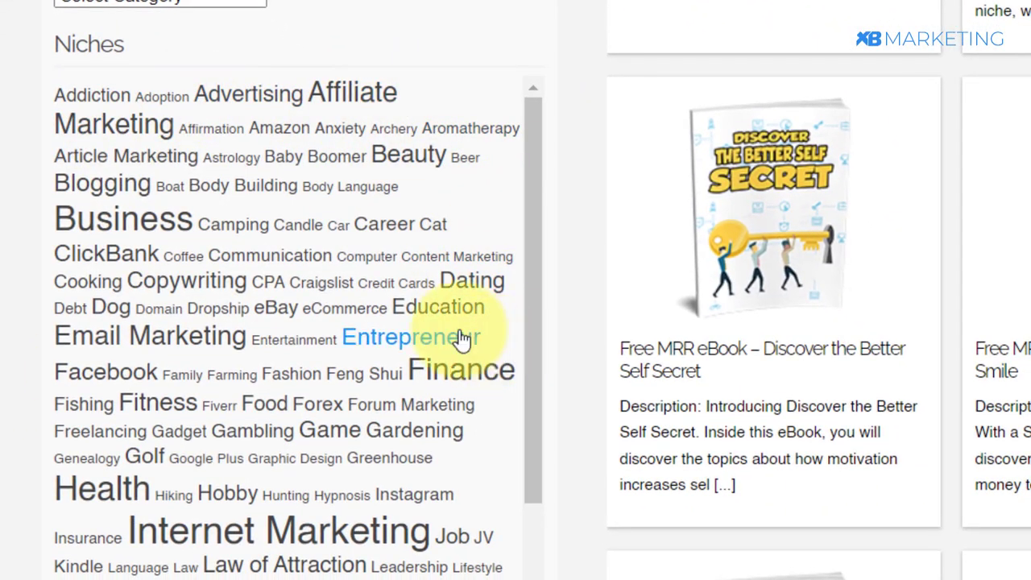
{"action": "scroll", "coordinate": [460, 338], "scroll_direction": "down", "scroll_amount": 3}
{"action": "scroll", "coordinate": [419, 335], "scroll_direction": "down", "scroll_amount": 3}
{"action": "scroll", "coordinate": [442, 307], "scroll_direction": "up", "scroll_amount": 10}
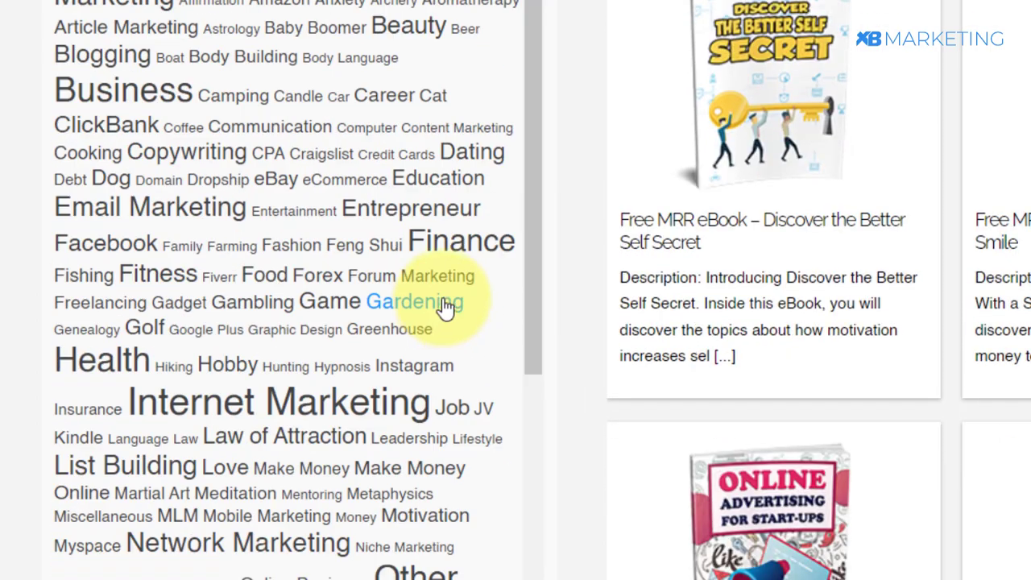
{"action": "scroll", "coordinate": [50, 329], "scroll_direction": "down", "scroll_amount": 5}
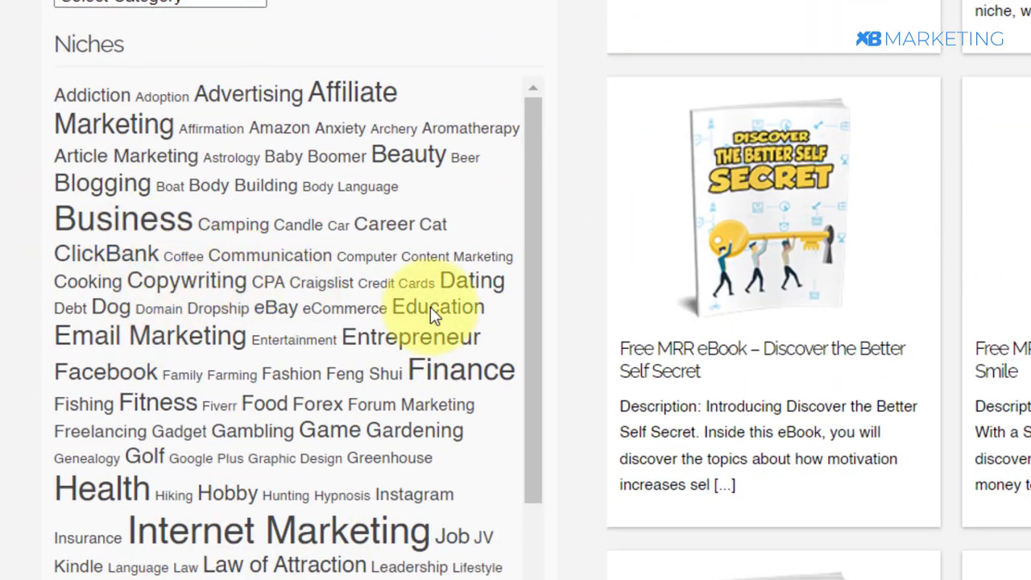
{"action": "left_click", "coordinate": [256, 191]}
Open the free PLR eBook "Body Building Secrets Revealed" from the niche's listings
{"action": "scroll", "coordinate": [276, 189], "scroll_direction": "down", "scroll_amount": 5}
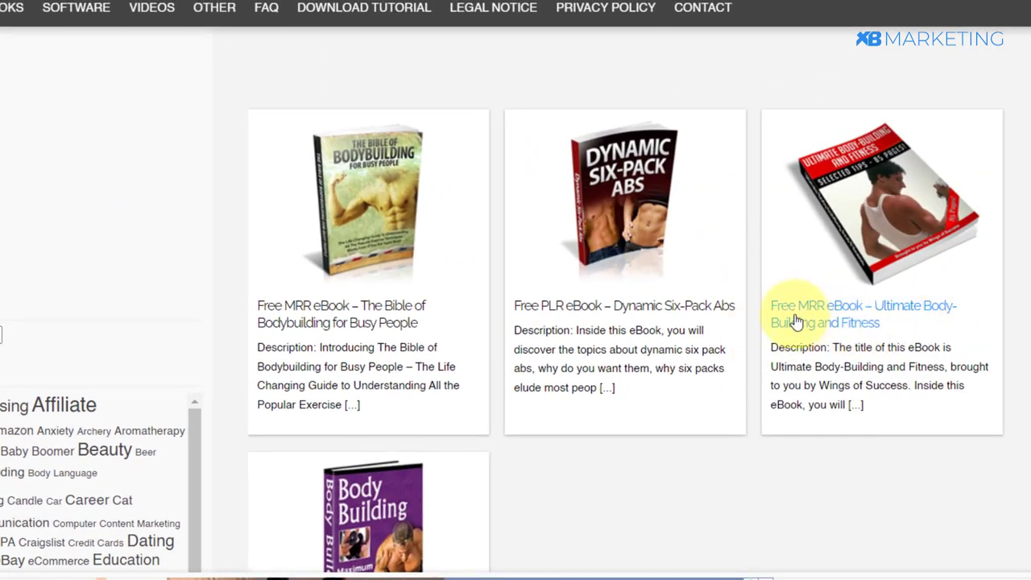
{"action": "scroll", "coordinate": [725, 314], "scroll_direction": "down", "scroll_amount": 2}
{"action": "scroll", "coordinate": [483, 310], "scroll_direction": "down", "scroll_amount": 2}
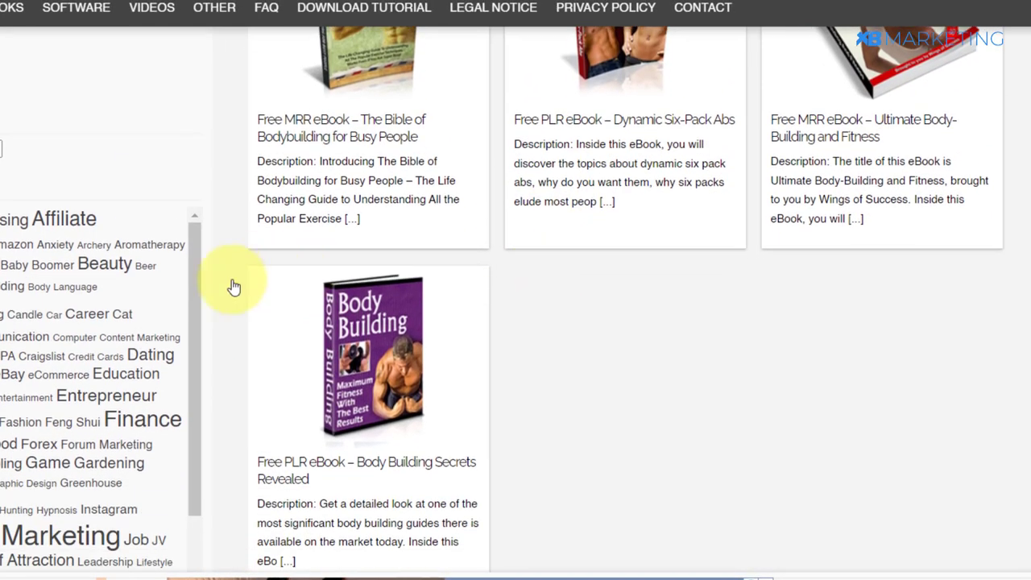
{"action": "scroll", "coordinate": [463, 439], "scroll_direction": "up", "scroll_amount": 1}
{"action": "scroll", "coordinate": [379, 330], "scroll_direction": "down", "scroll_amount": 3}
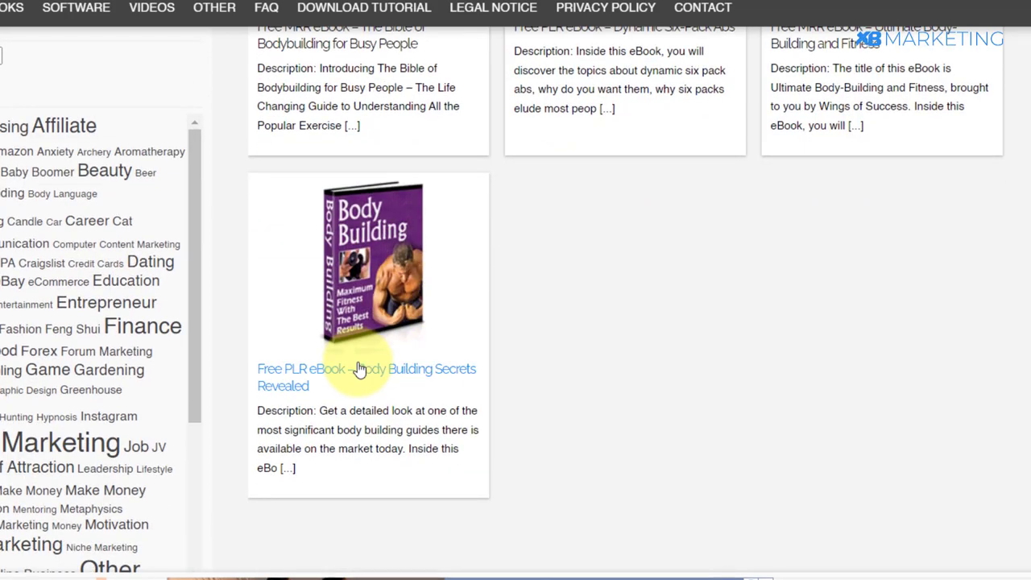
{"action": "left_click", "coordinate": [423, 374]}
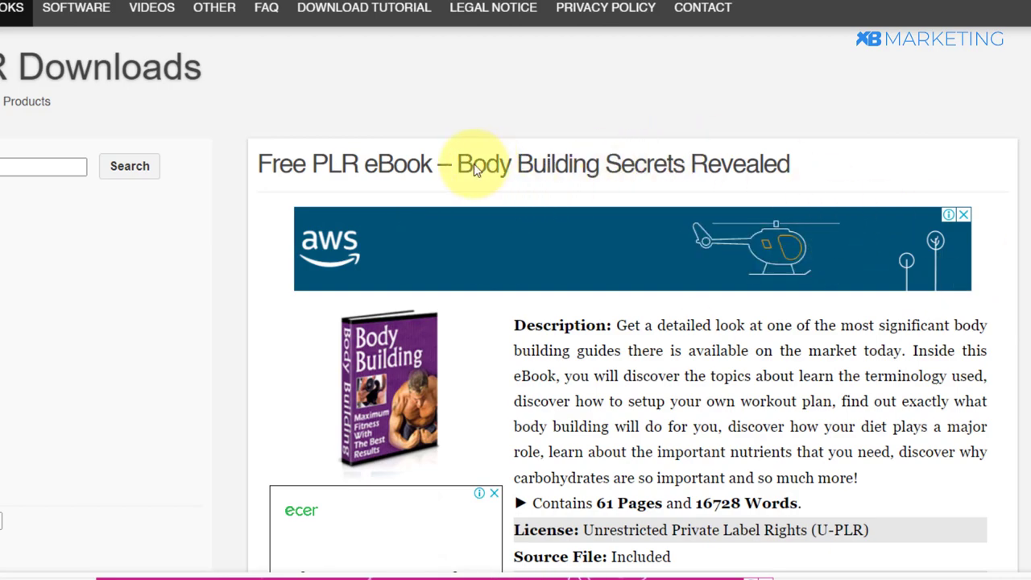
Examine the eBook's description, license, included files and file size
{"action": "scroll", "coordinate": [594, 197], "scroll_direction": "down", "scroll_amount": 8}
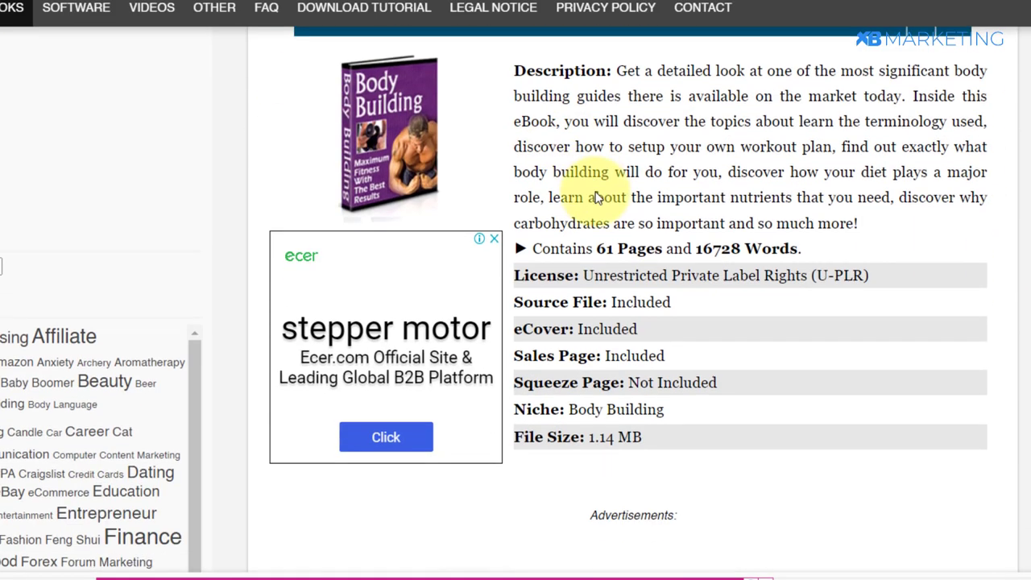
{"action": "scroll", "coordinate": [622, 195], "scroll_direction": "down", "scroll_amount": 3}
{"action": "scroll", "coordinate": [580, 186], "scroll_direction": "up", "scroll_amount": 3}
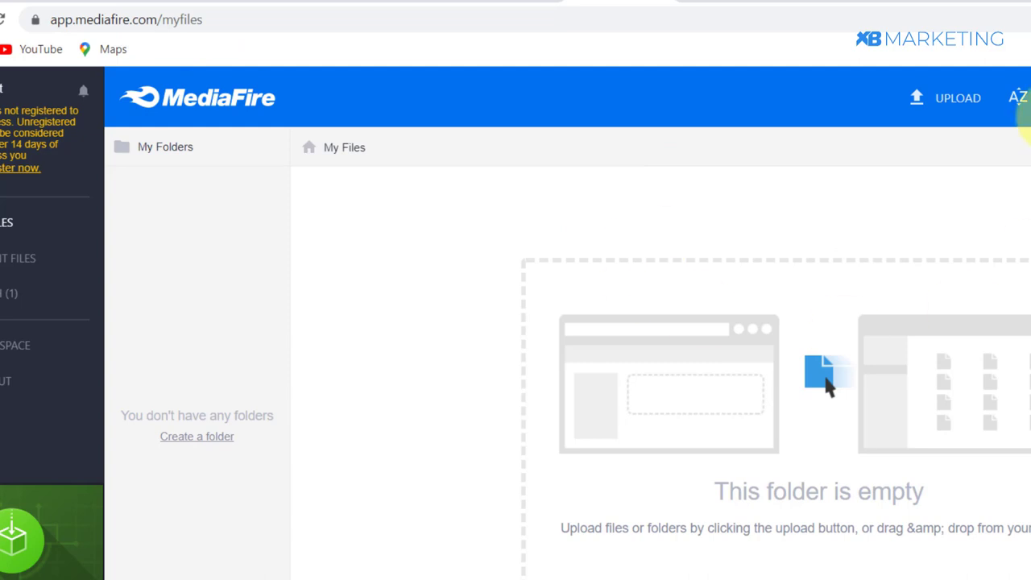
Upload BodyBuildingSecretsRevealed.zip to My Files on MediaFire and copy its share link
{"action": "left_click", "coordinate": [955, 97]}
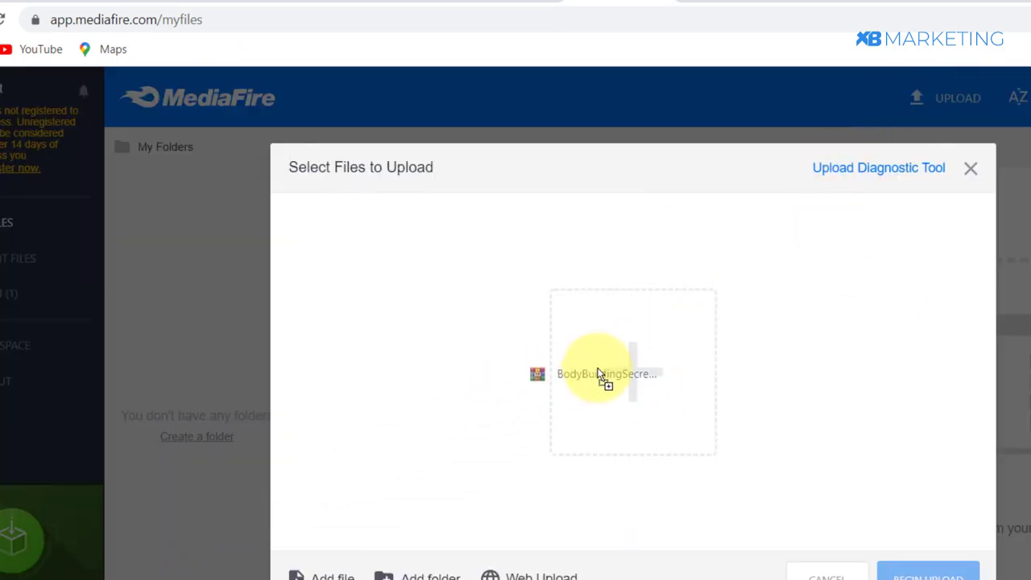
{"action": "left_click_drag", "start_coordinate": [599, 379], "coordinate": [663, 391]}
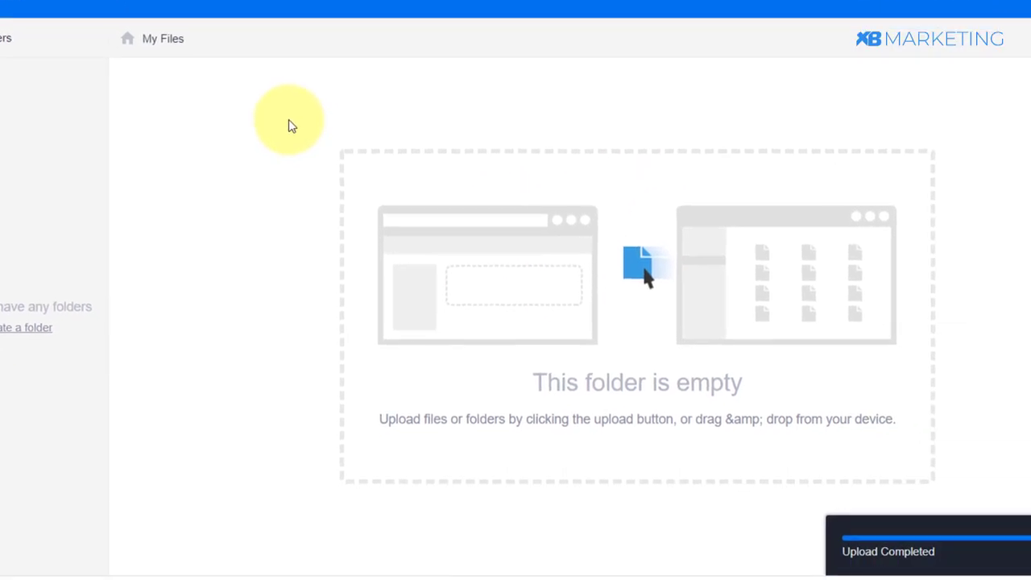
{"action": "left_click", "coordinate": [931, 538]}
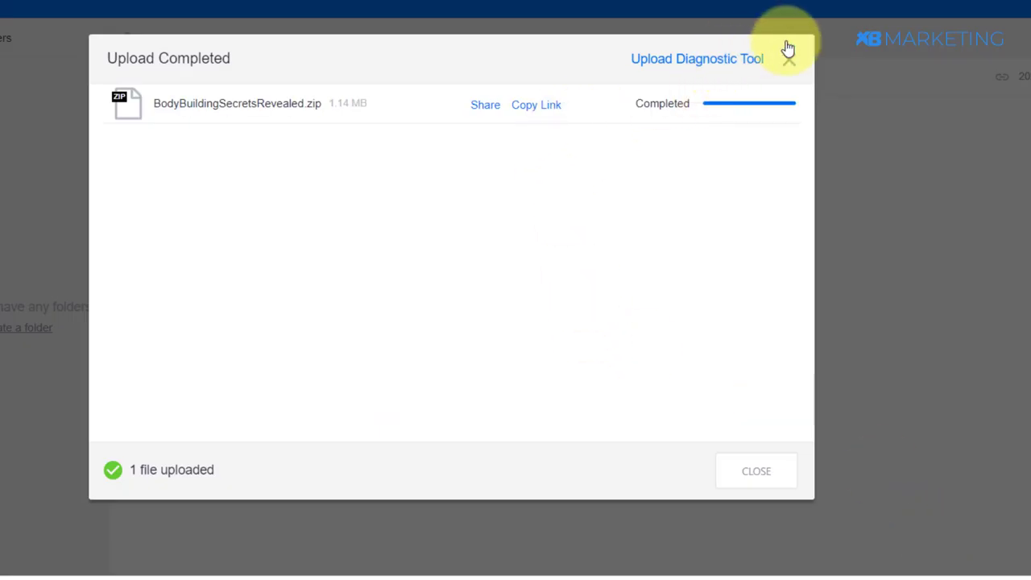
{"action": "left_click", "coordinate": [529, 121]}
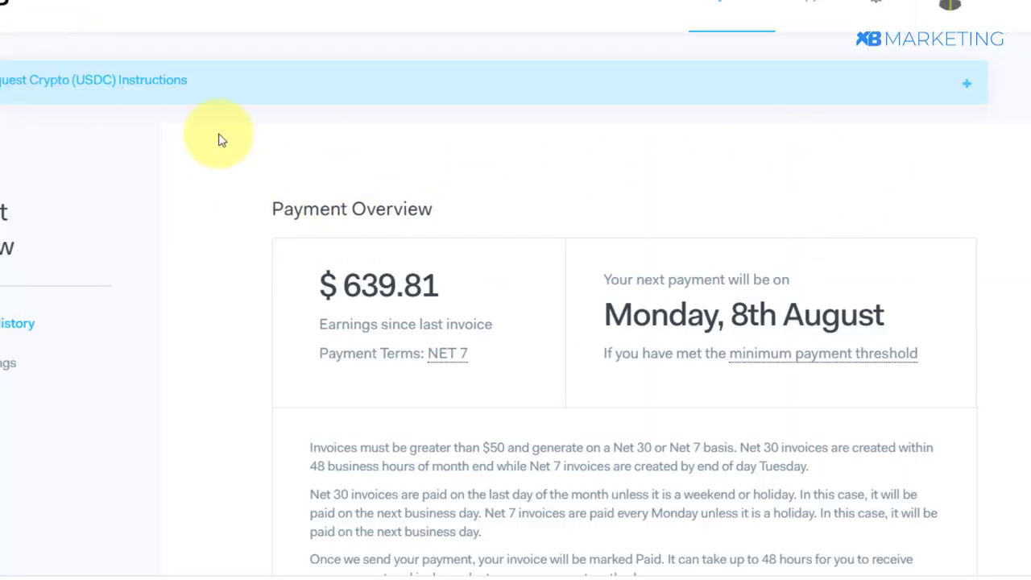
Switch to OGAds and open the Content Lockers tool to create a new content locker
{"action": "mouse_move", "coordinate": [397, 2]}
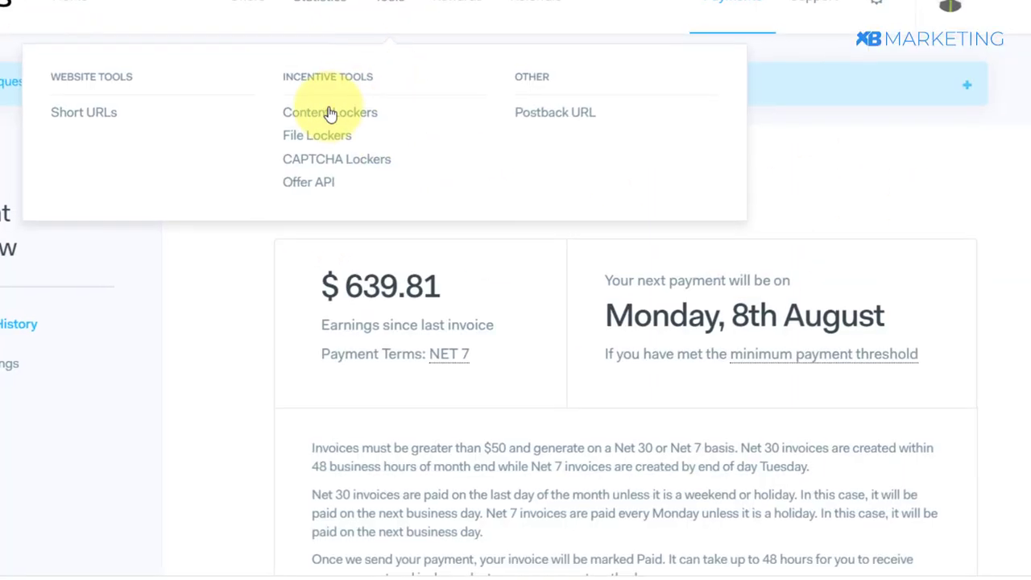
{"action": "left_click", "coordinate": [330, 113]}
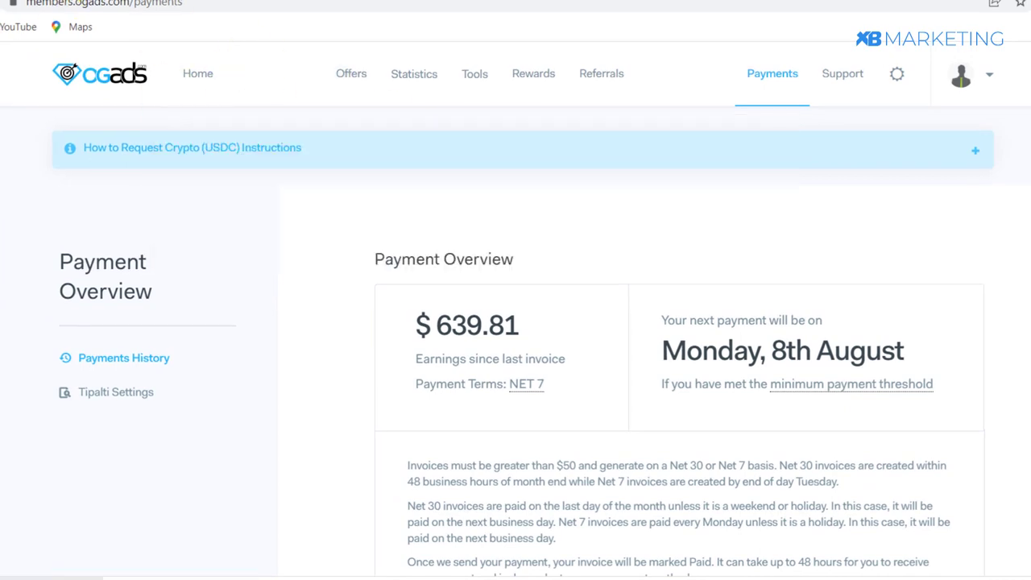
{"action": "left_click", "coordinate": [292, 311]}
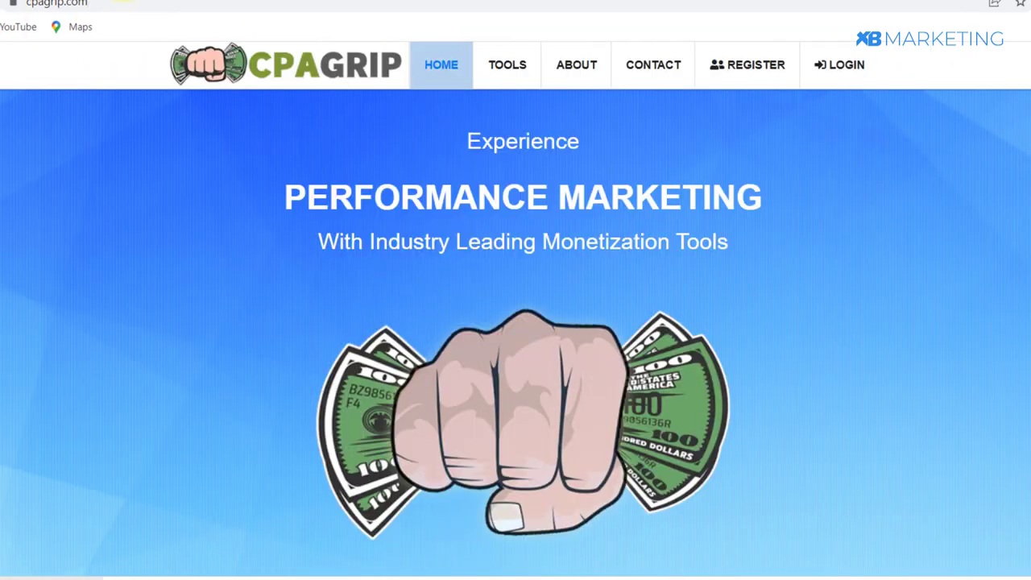
{"action": "left_click", "coordinate": [91, 8]}
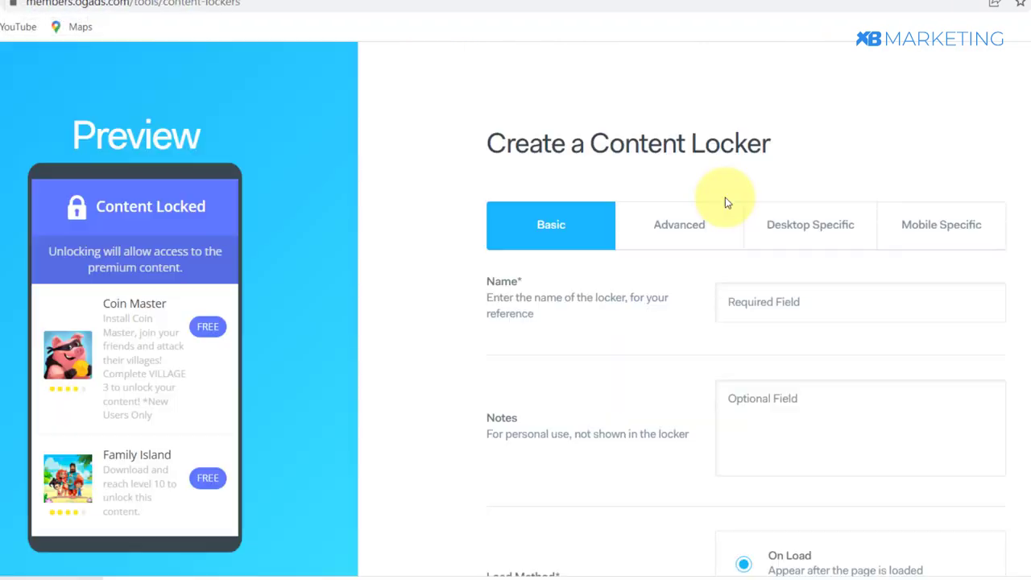
Name the new content locker "body building"
{"action": "left_click", "coordinate": [815, 309]}
{"action": "type", "text": "body buil"}
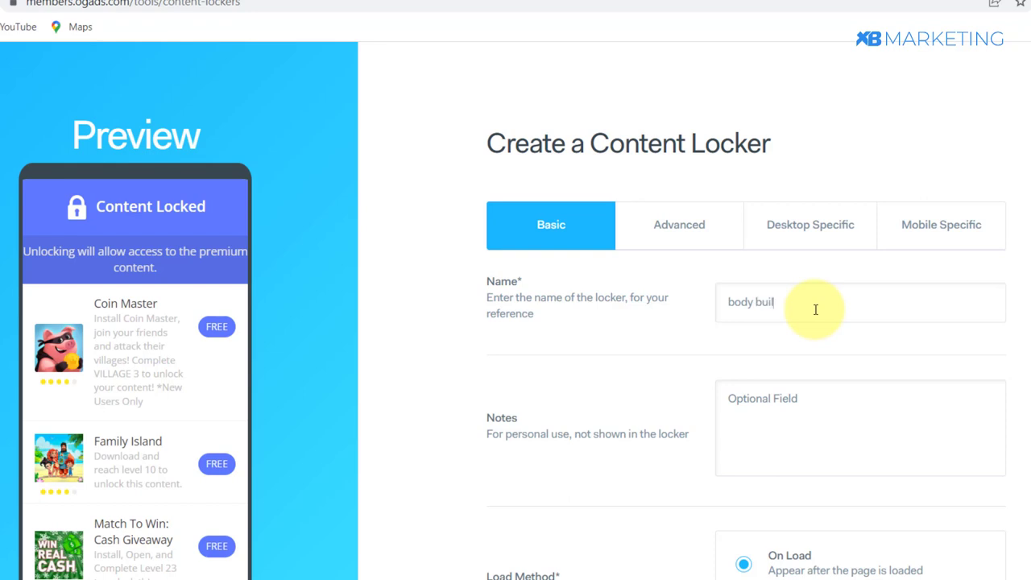
{"action": "type", "text": "ding"}
With Redirect as the unlock action, paste the copied MediaFire file link as the redirect URL and check it
{"action": "scroll", "coordinate": [838, 467], "scroll_direction": "down", "scroll_amount": 5}
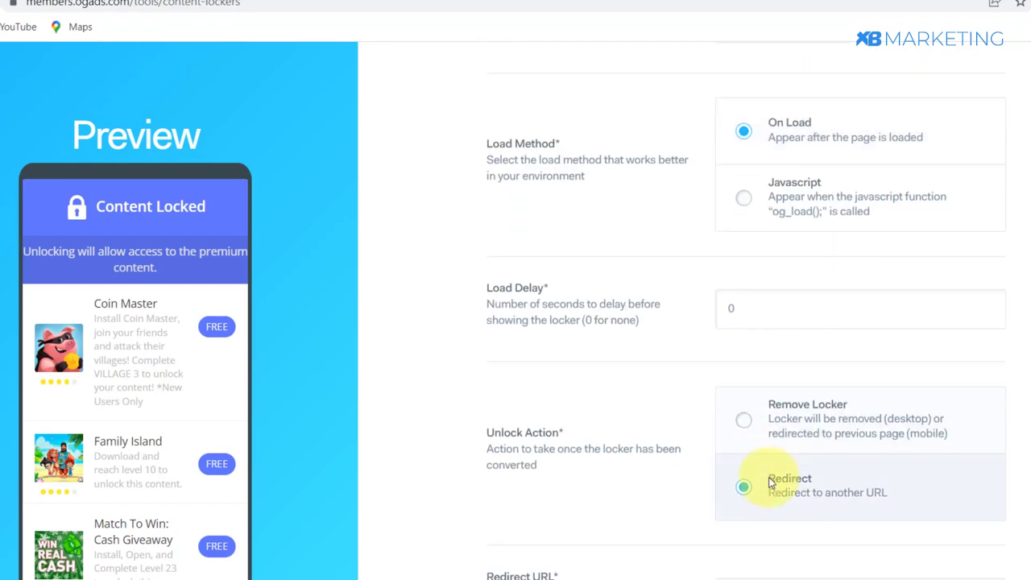
{"action": "scroll", "coordinate": [771, 482], "scroll_direction": "down", "scroll_amount": 2}
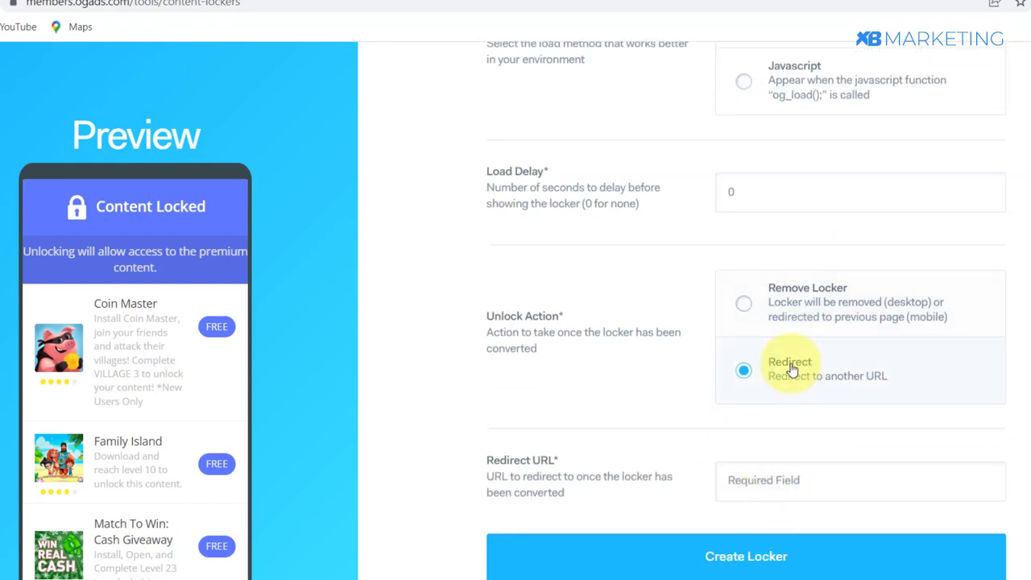
{"action": "left_click", "coordinate": [831, 480]}
{"action": "key", "text": "ctrl+v"}
{"action": "left_click", "coordinate": [846, 449]}
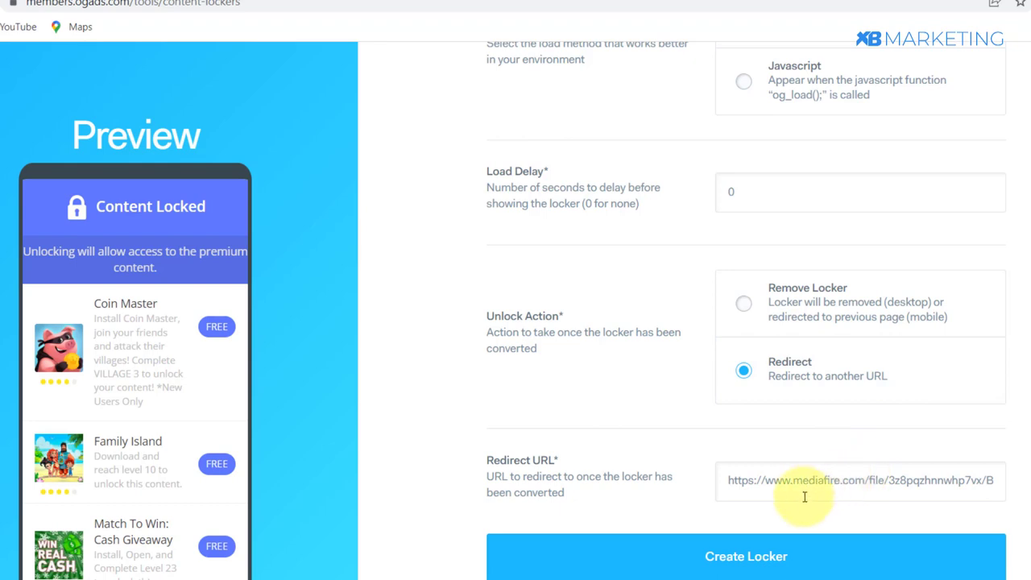
{"action": "scroll", "coordinate": [691, 207], "scroll_direction": "up", "scroll_amount": 1}
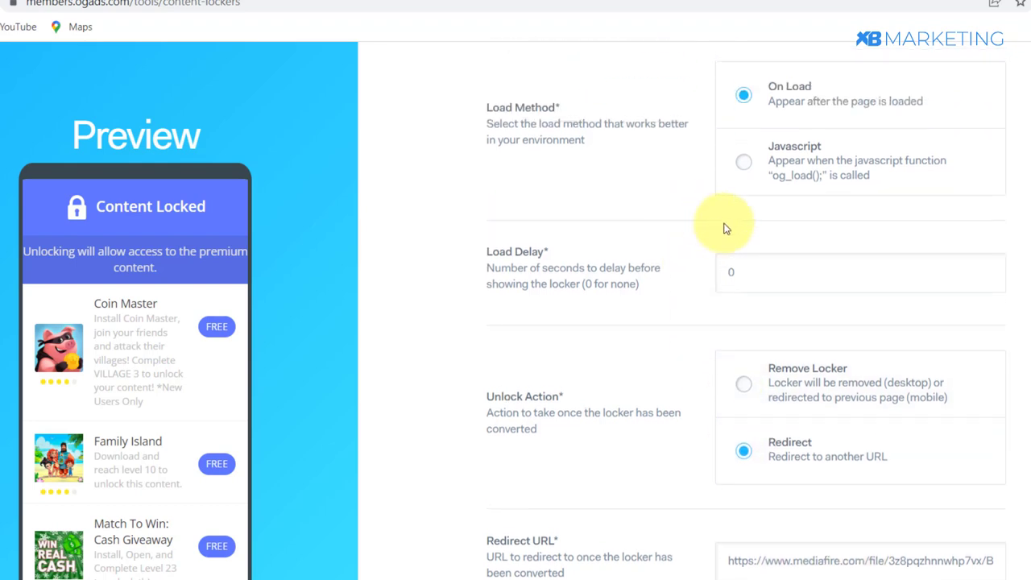
{"action": "scroll", "coordinate": [724, 229], "scroll_direction": "down", "scroll_amount": 1}
{"action": "left_click_drag", "start_coordinate": [729, 481], "coordinate": [994, 482]}
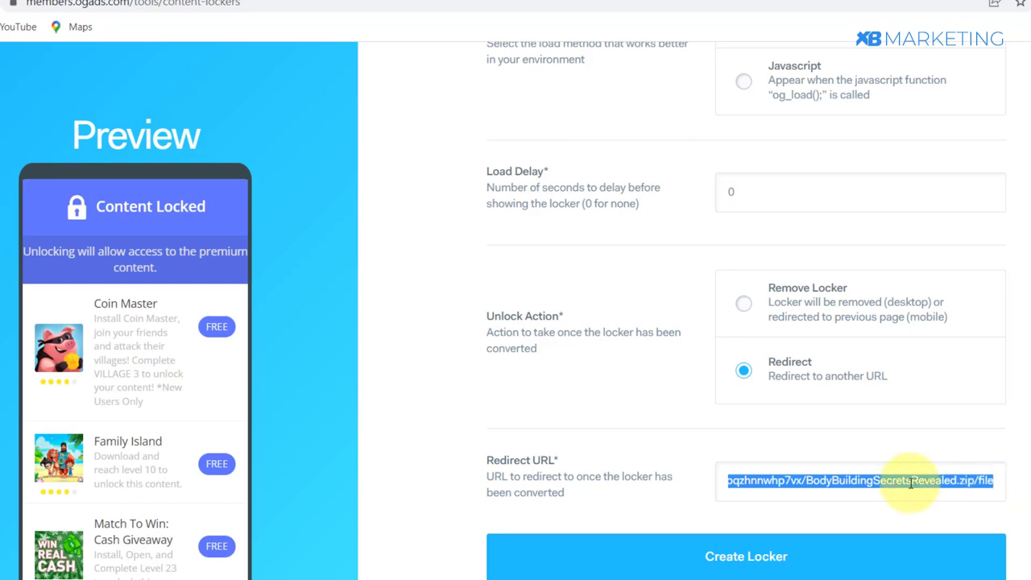
{"action": "left_click", "coordinate": [870, 450]}
In the locker's advanced settings, set the number of conversions required to Two
{"action": "scroll", "coordinate": [790, 424], "scroll_direction": "up", "scroll_amount": 6}
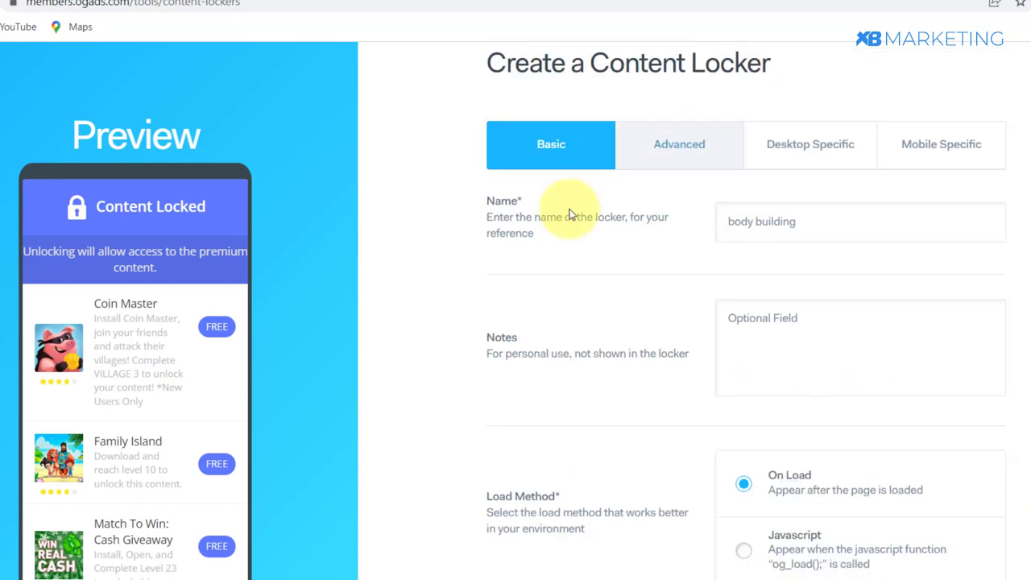
{"action": "double_click", "coordinate": [660, 172]}
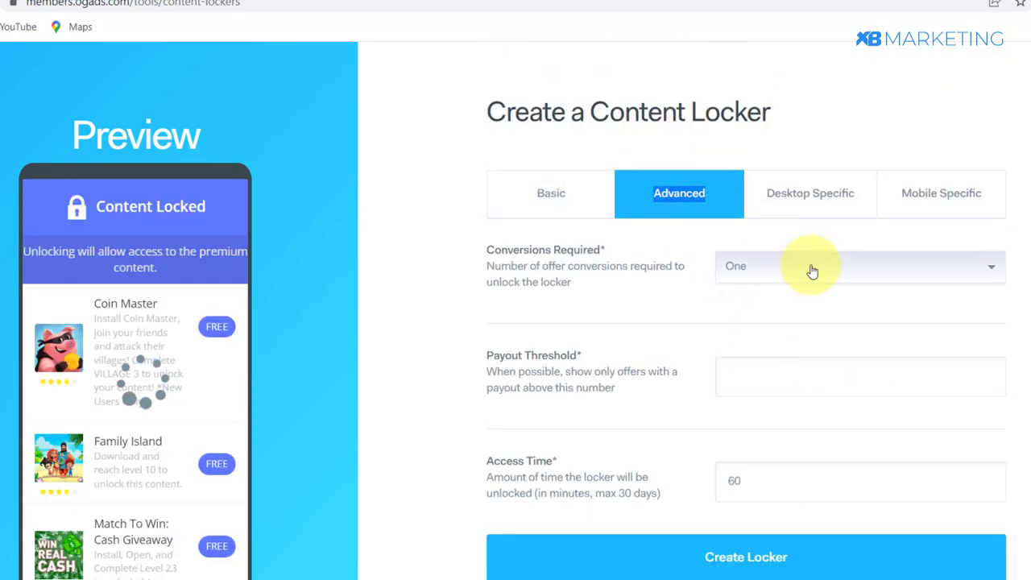
{"action": "left_click", "coordinate": [796, 233]}
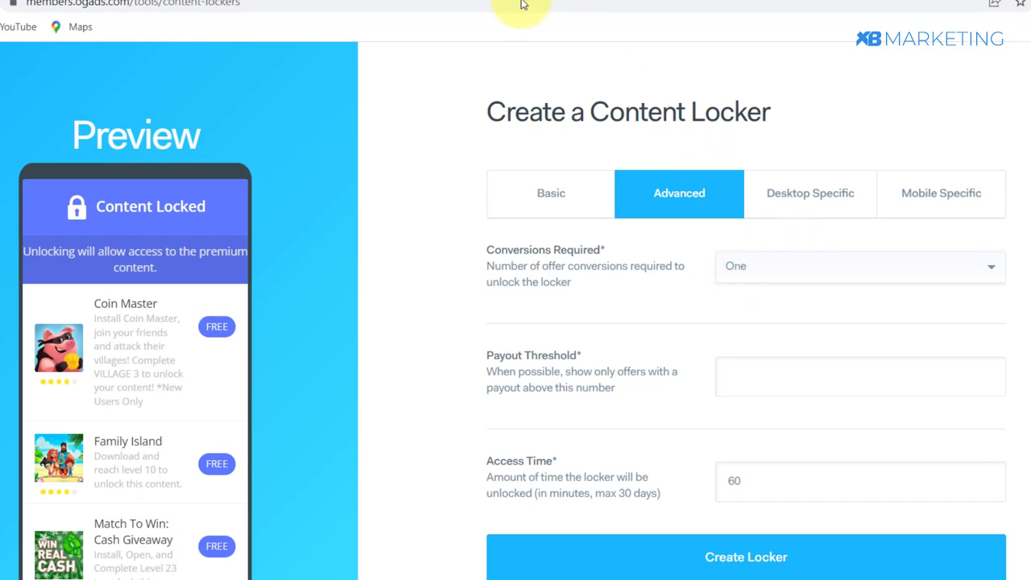
{"action": "left_click", "coordinate": [763, 277]}
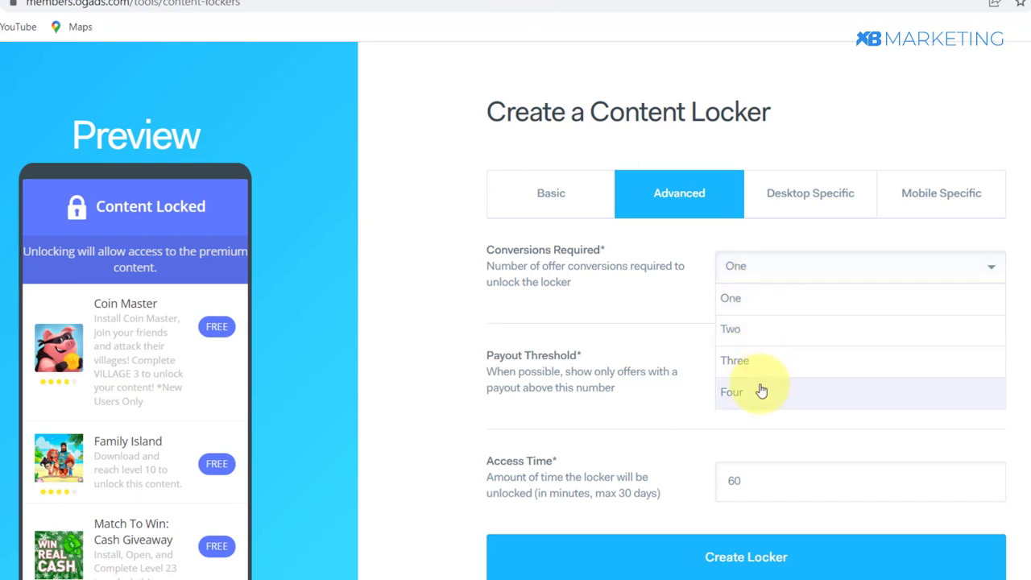
{"action": "left_click", "coordinate": [764, 335]}
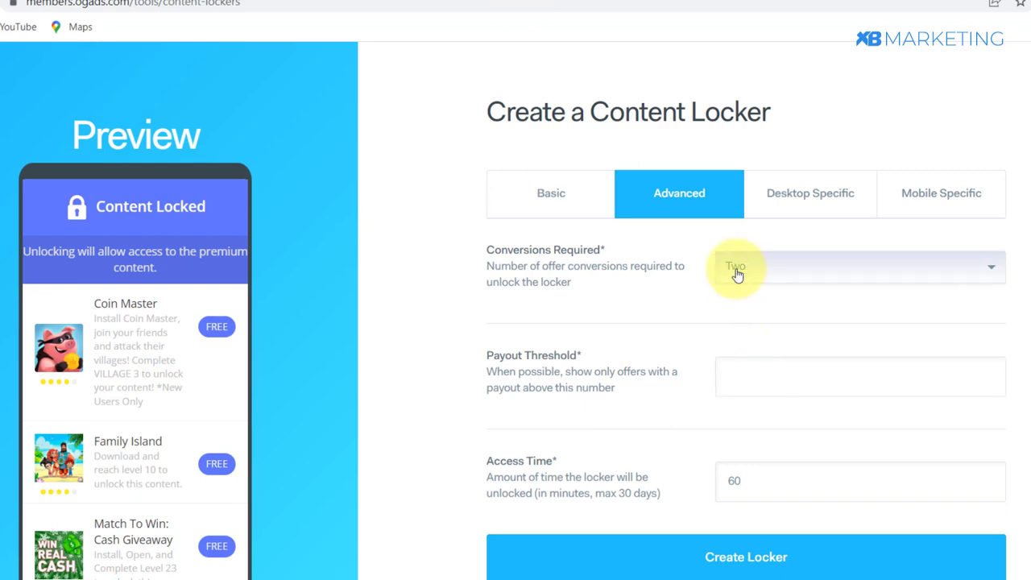
In the desktop-specific settings, set the desktop description to "#1 Body Building Secrets Ebook (10 copies left)"
{"action": "scroll", "coordinate": [782, 333], "scroll_direction": "down", "scroll_amount": 1}
{"action": "left_click", "coordinate": [785, 112]}
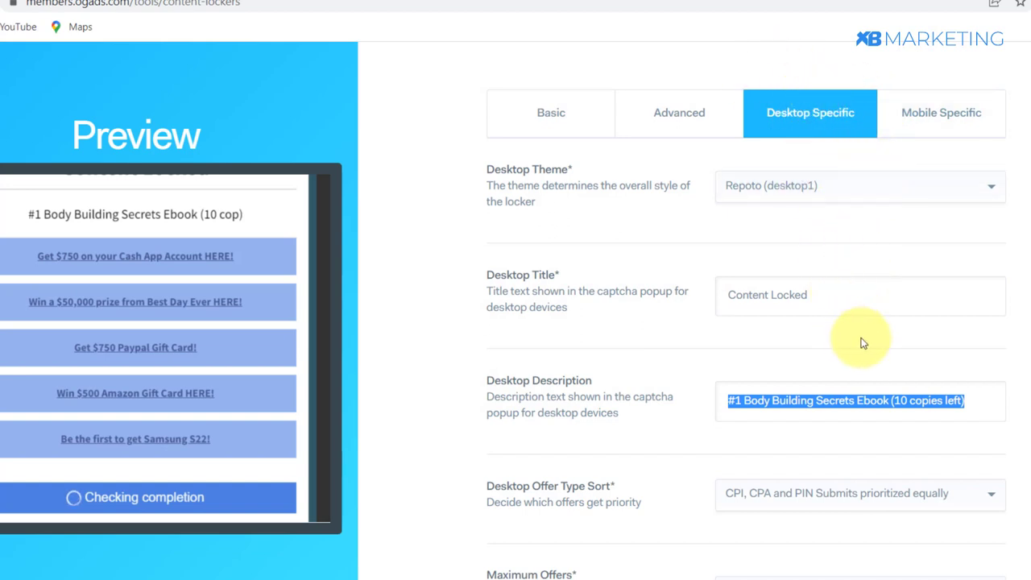
{"action": "left_click", "coordinate": [729, 407]}
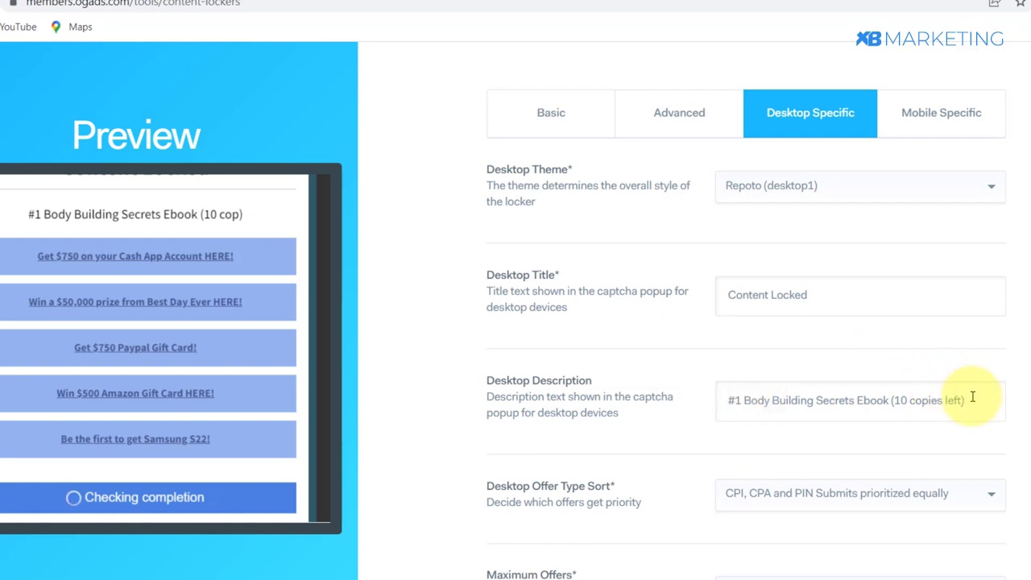
{"action": "left_click_drag", "start_coordinate": [972, 397], "coordinate": [1000, 400]}
{"action": "left_click", "coordinate": [726, 401]}
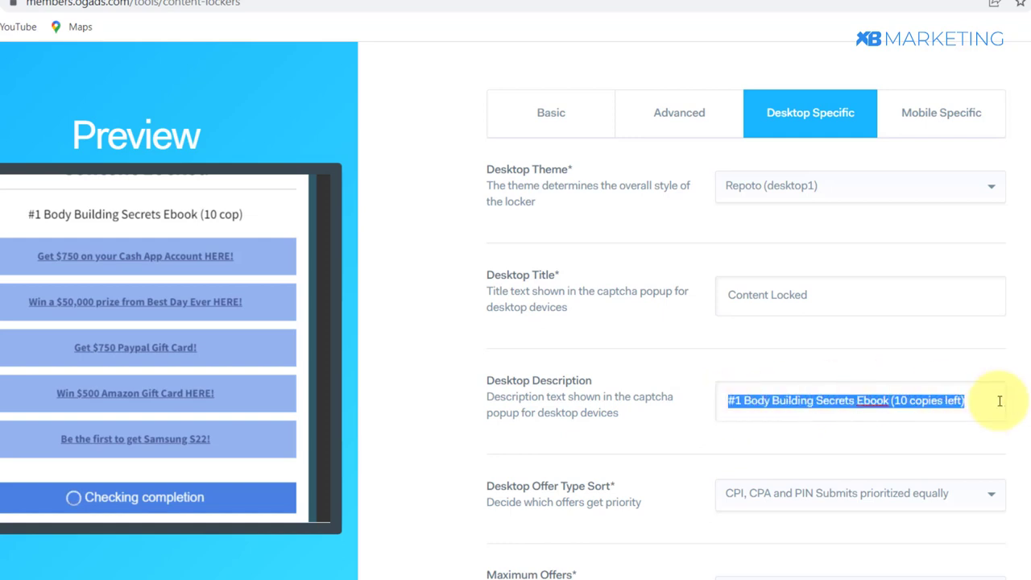
{"action": "left_click", "coordinate": [1000, 401]}
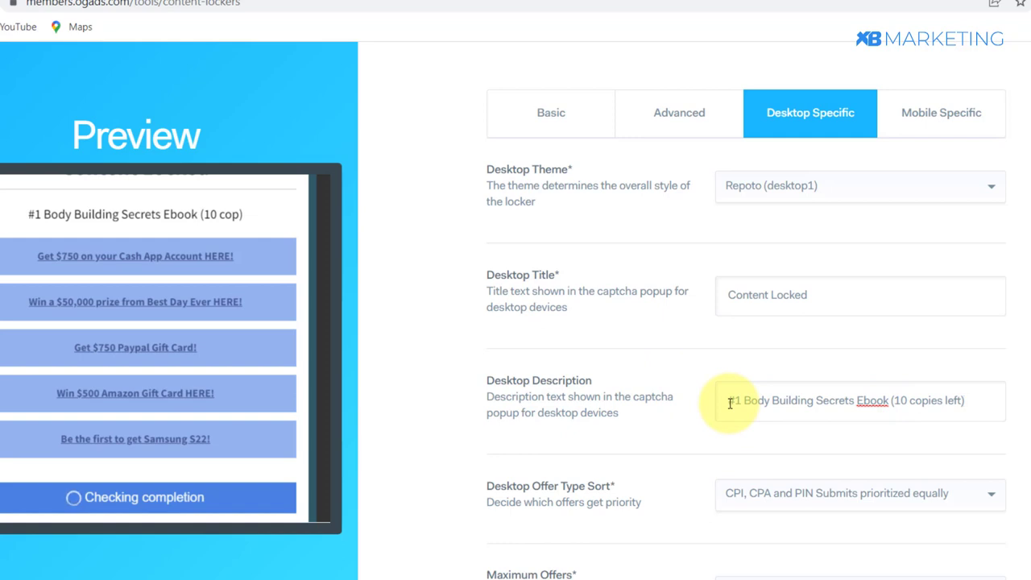
{"action": "mouse_move", "coordinate": [734, 400]}
{"action": "left_mouse_down"}
{"action": "mouse_move", "coordinate": [749, 400]}
{"action": "mouse_move", "coordinate": [720, 400]}
{"action": "left_mouse_up"}
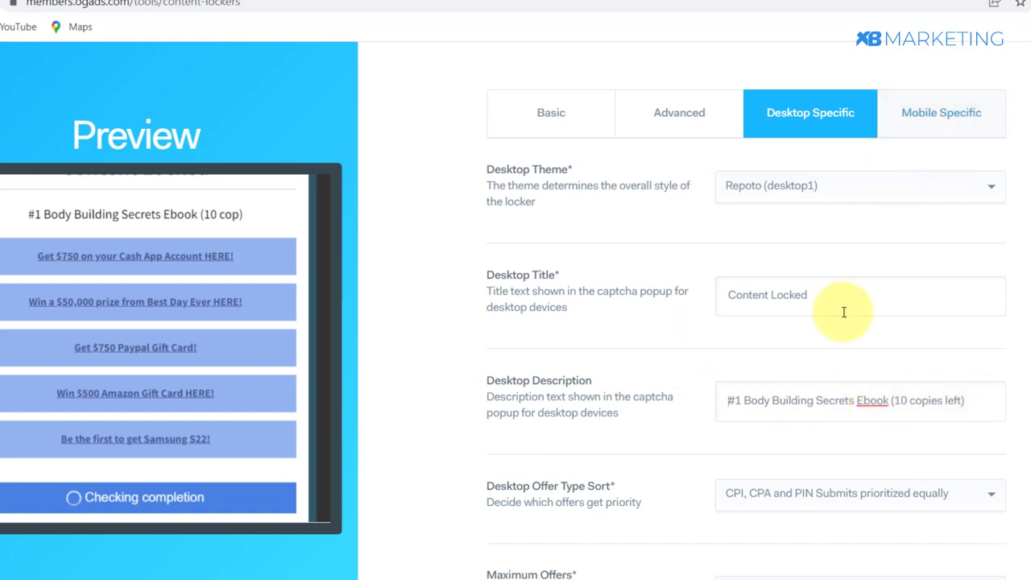
In the mobile-specific settings, replace the mobile description with "#1 Body Building Secrets Ebook (10 copies left)" and check the locker preview
{"action": "scroll", "coordinate": [949, 78], "scroll_direction": "down", "scroll_amount": 1}
{"action": "scroll", "coordinate": [949, 78], "scroll_direction": "up", "scroll_amount": 2}
{"action": "left_click", "coordinate": [842, 201]}
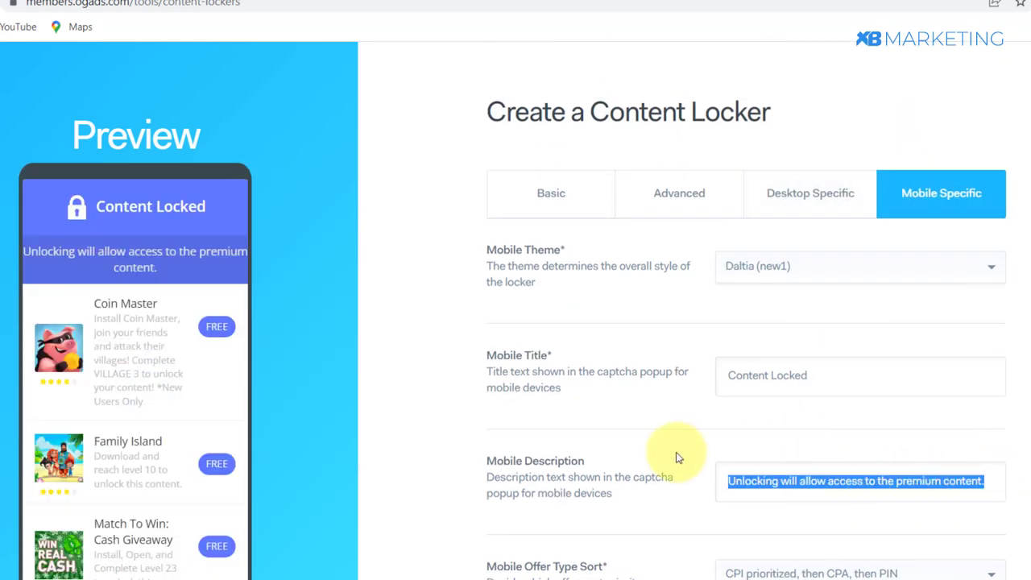
{"action": "key", "text": "ctrl+v"}
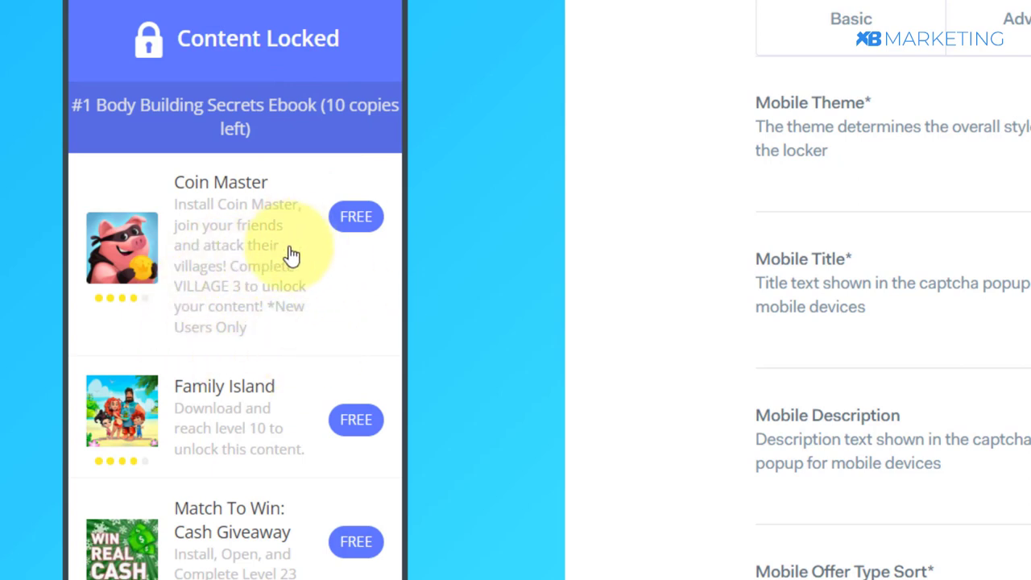
{"action": "scroll", "coordinate": [1012, 281], "scroll_direction": "down", "scroll_amount": 5}
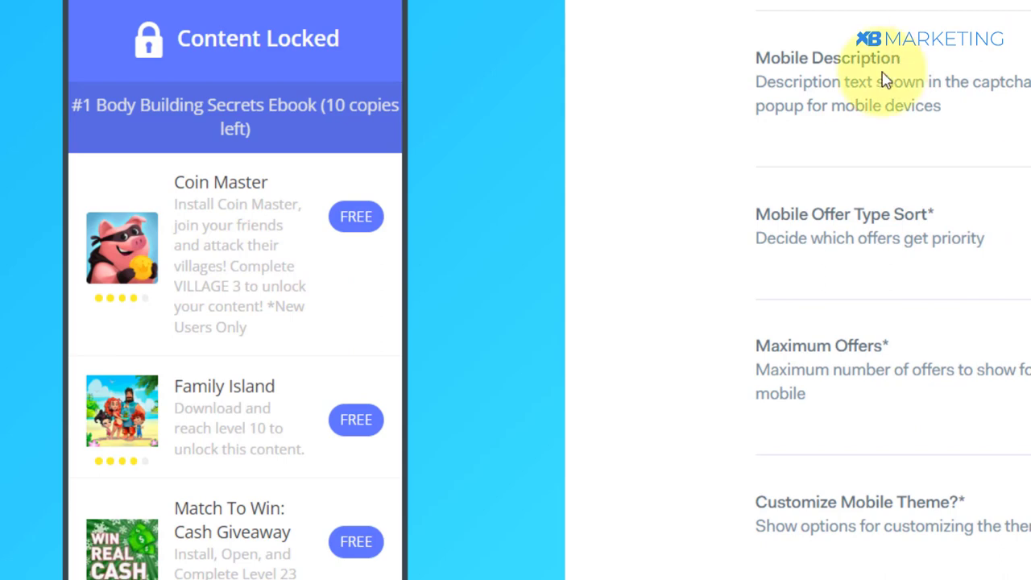
{"action": "scroll", "coordinate": [881, 81], "scroll_direction": "up", "scroll_amount": 2}
{"action": "scroll", "coordinate": [1012, 265], "scroll_direction": "up", "scroll_amount": 3}
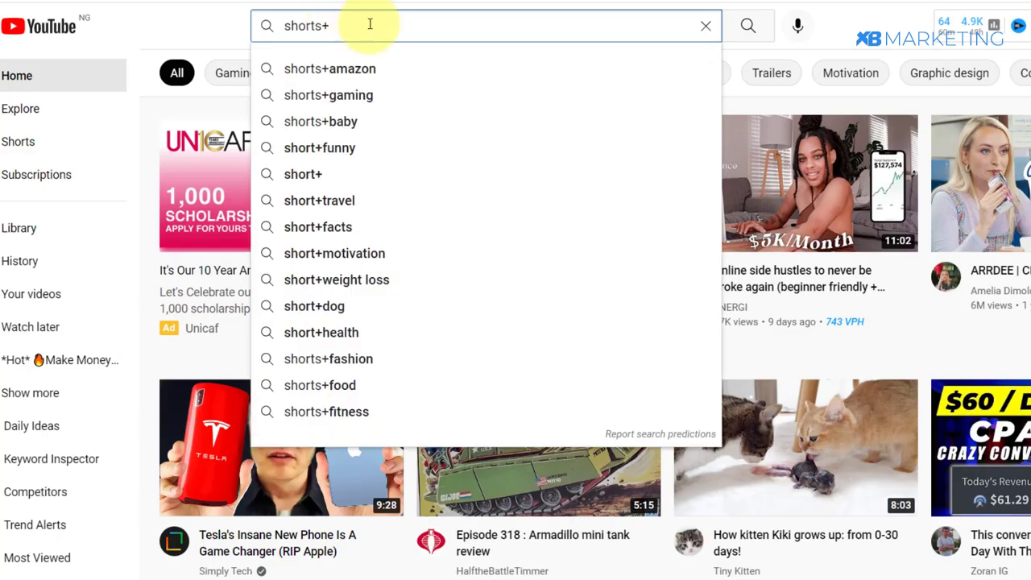
Switch to YouTube and search for "shorts+bodybuilding"
{"action": "type", "text": "ody"}
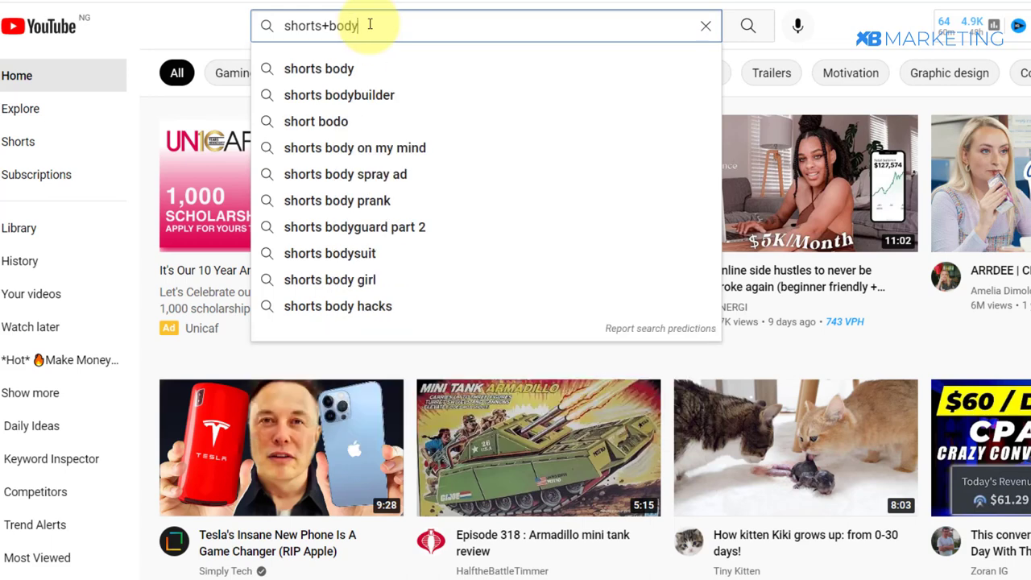
{"action": "type", "text": "building"}
{"action": "key", "text": "Return"}
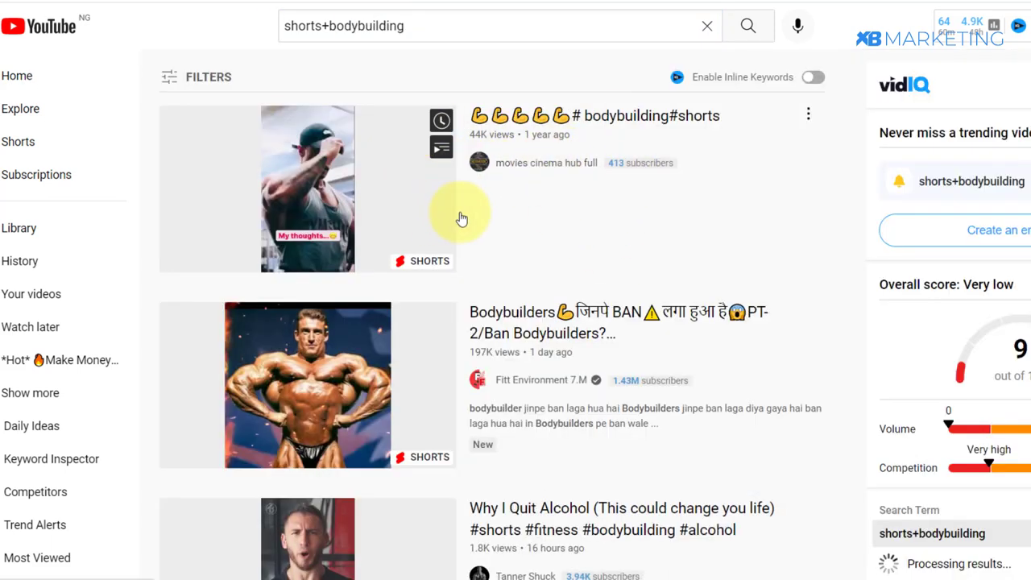
Examine the view counts and upload dates of the bodybuilding Shorts in the search results
{"action": "scroll", "coordinate": [484, 177], "scroll_direction": "down", "scroll_amount": 1}
{"action": "scroll", "coordinate": [483, 169], "scroll_direction": "up", "scroll_amount": 1}
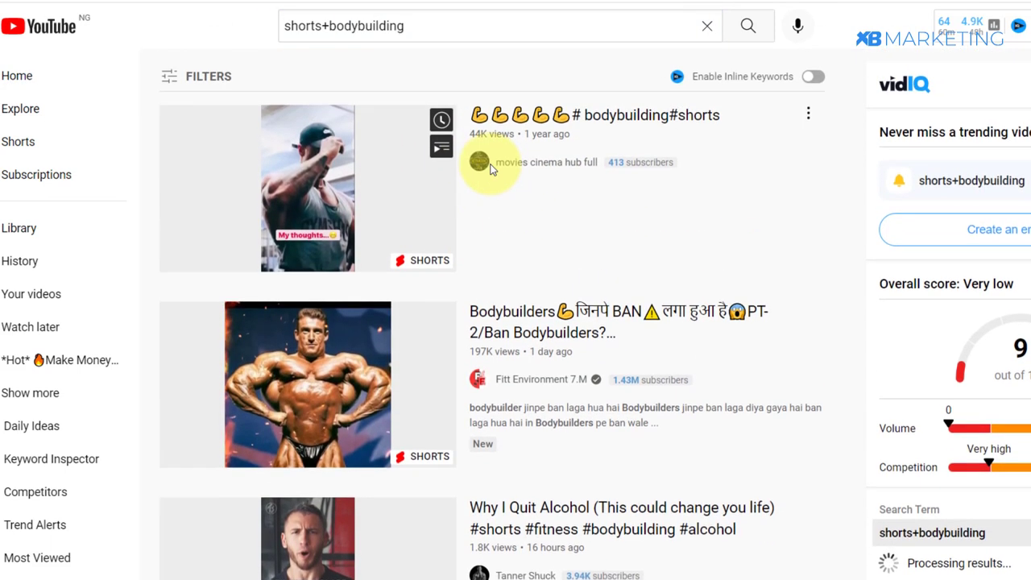
{"action": "scroll", "coordinate": [483, 169], "scroll_direction": "down", "scroll_amount": 1}
{"action": "scroll", "coordinate": [487, 172], "scroll_direction": "down", "scroll_amount": 1}
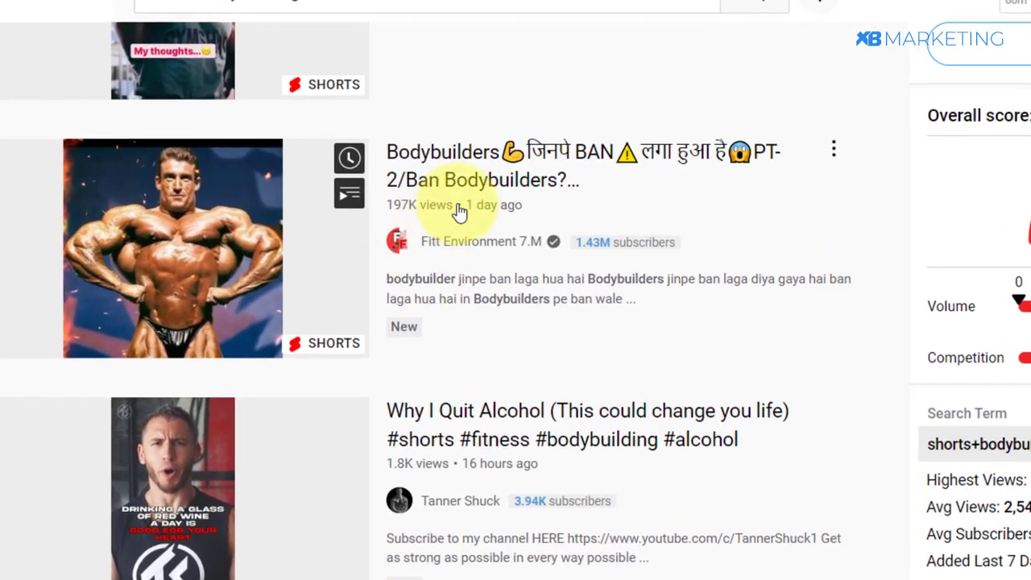
{"action": "scroll", "coordinate": [473, 274], "scroll_direction": "down", "scroll_amount": 1}
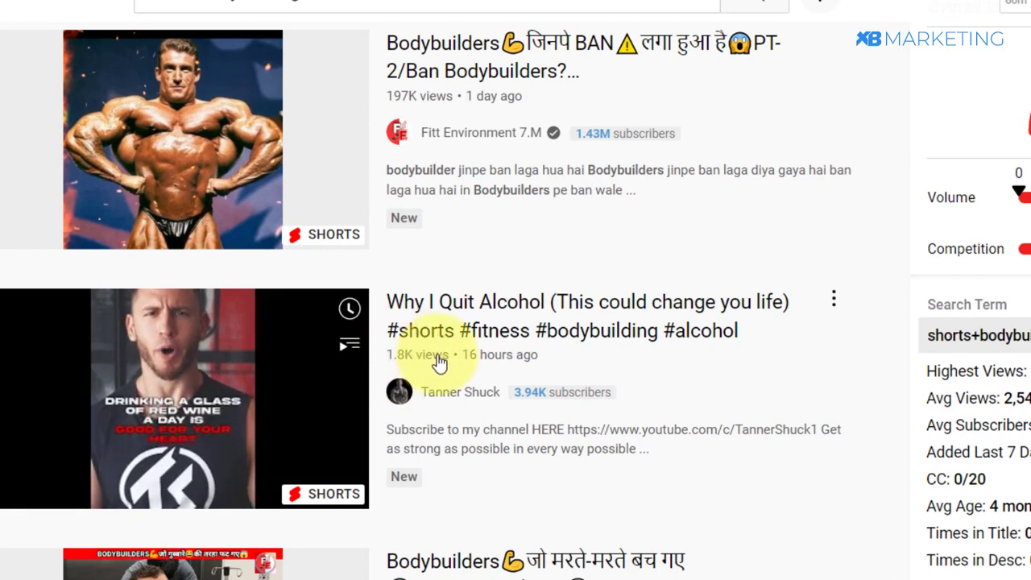
{"action": "scroll", "coordinate": [428, 369], "scroll_direction": "down", "scroll_amount": 1}
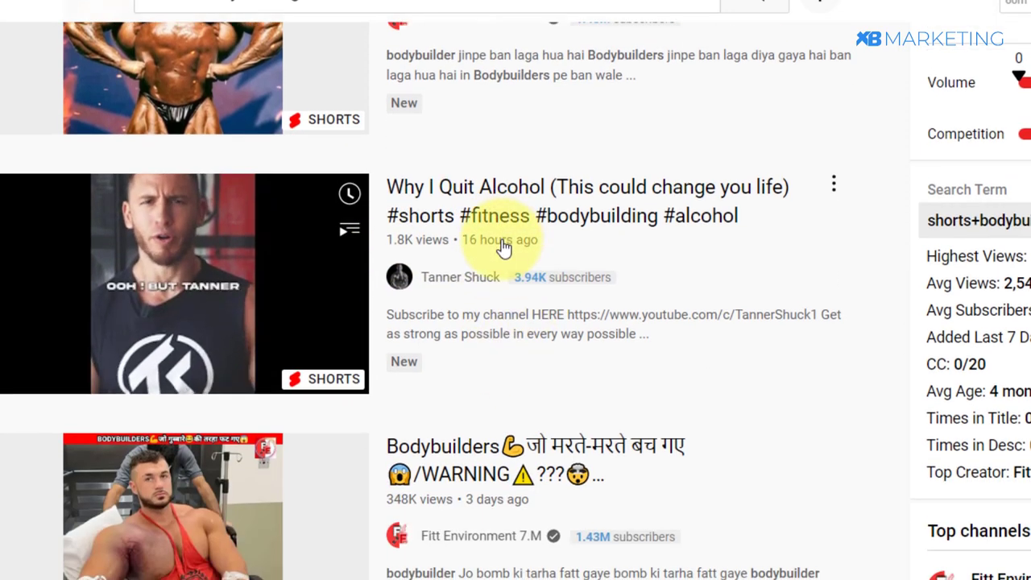
{"action": "scroll", "coordinate": [515, 378], "scroll_direction": "down", "scroll_amount": 1}
{"action": "scroll", "coordinate": [416, 422], "scroll_direction": "down", "scroll_amount": 1}
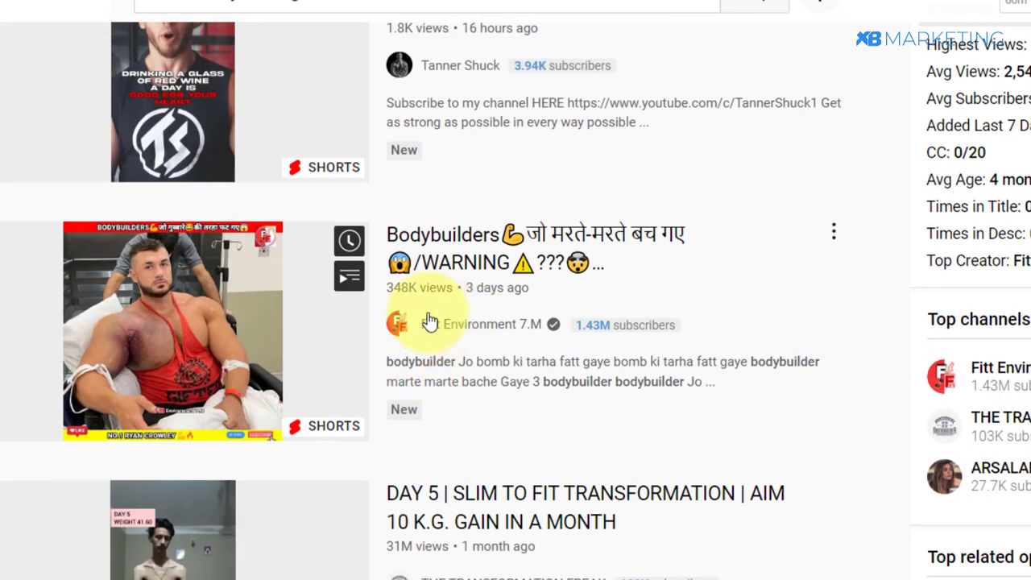
{"action": "scroll", "coordinate": [419, 310], "scroll_direction": "down", "scroll_amount": 2}
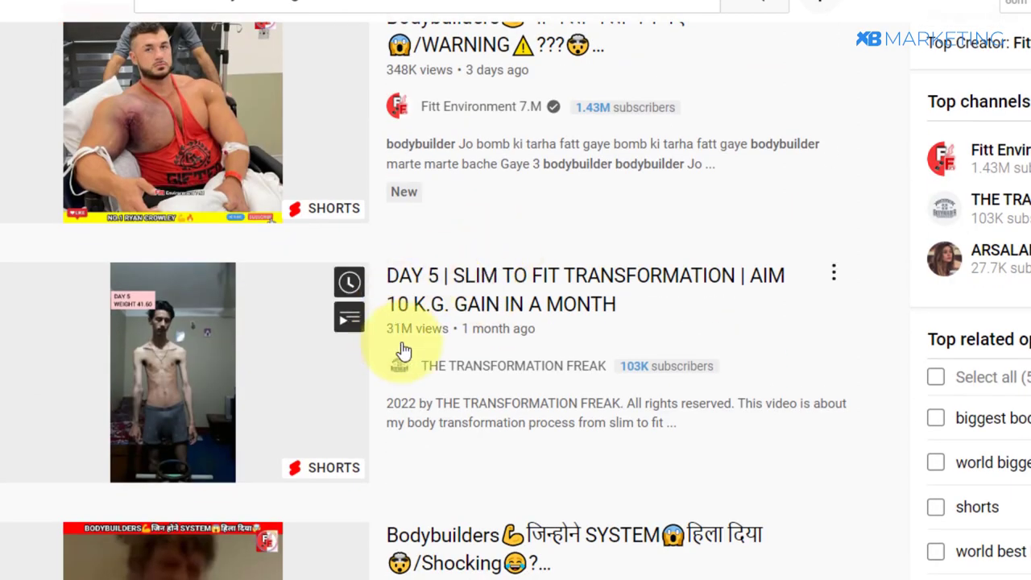
{"action": "scroll", "coordinate": [419, 339], "scroll_direction": "down", "scroll_amount": 1}
{"action": "scroll", "coordinate": [443, 161], "scroll_direction": "down", "scroll_amount": 1}
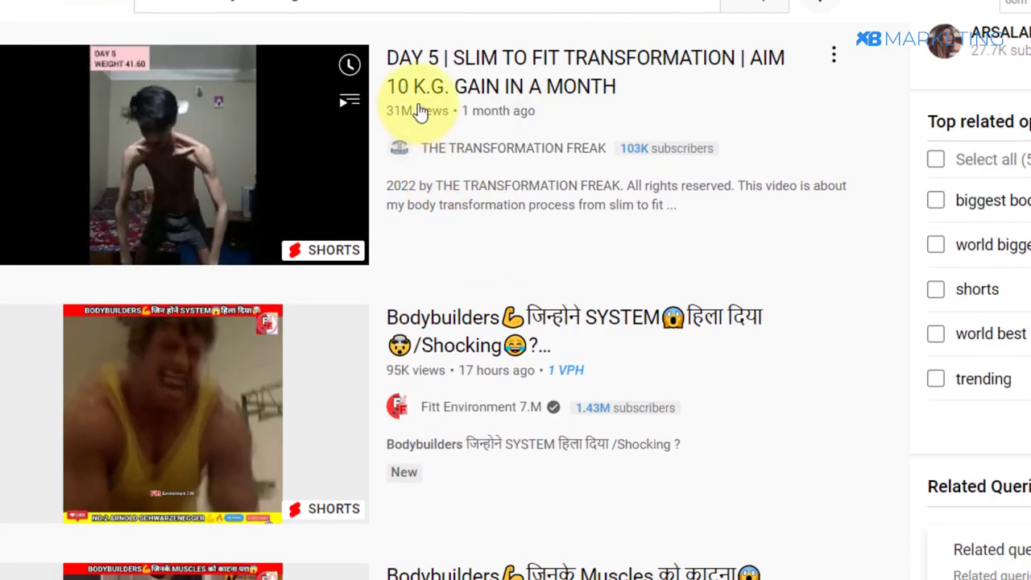
{"action": "scroll", "coordinate": [433, 183], "scroll_direction": "up", "scroll_amount": 1}
{"action": "mouse_move", "coordinate": [426, 283]}
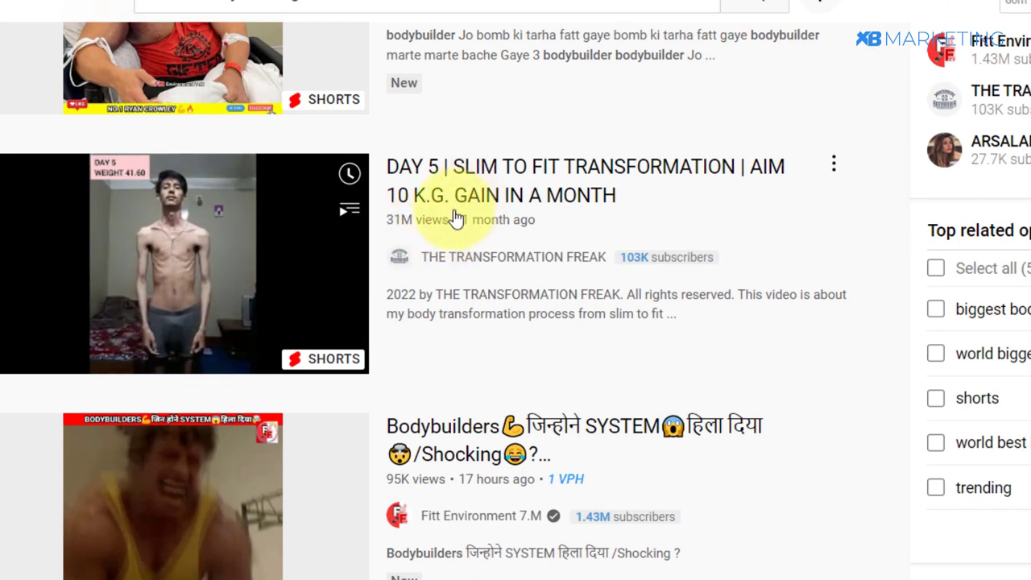
{"action": "scroll", "coordinate": [456, 217], "scroll_direction": "down", "scroll_amount": 5}
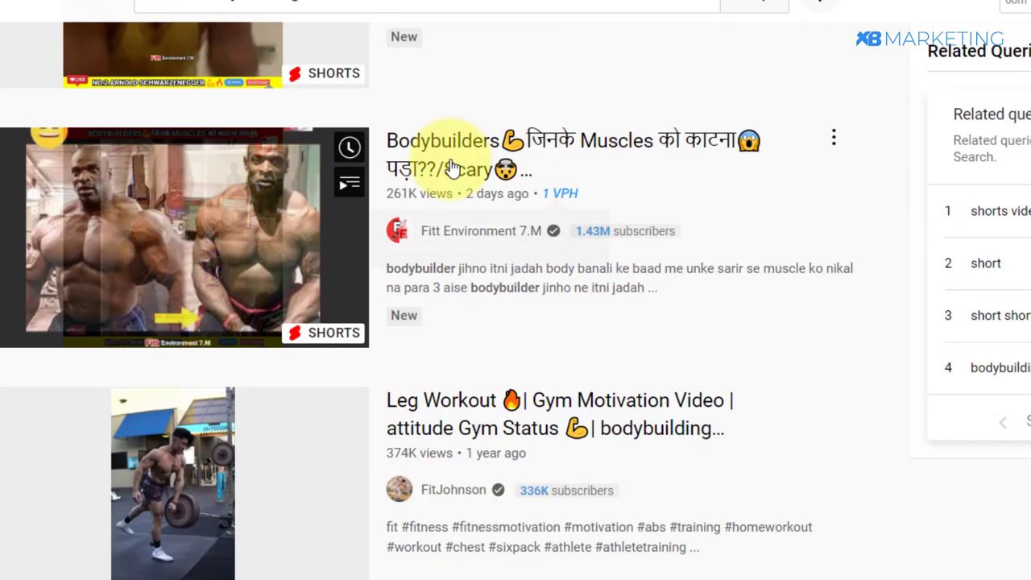
{"action": "scroll", "coordinate": [564, 320], "scroll_direction": "down", "scroll_amount": 1}
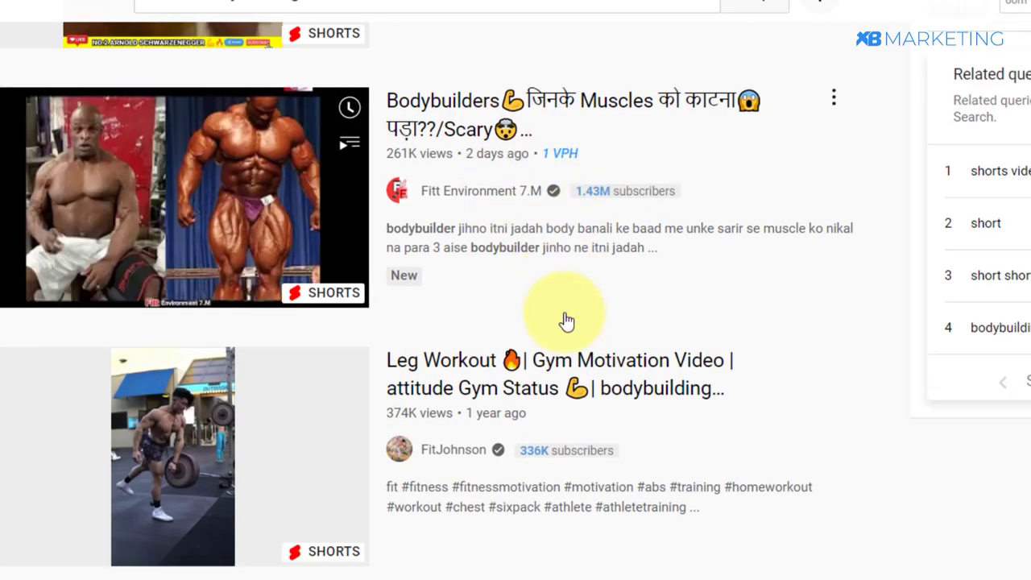
{"action": "scroll", "coordinate": [566, 307], "scroll_direction": "down", "scroll_amount": 3}
{"action": "scroll", "coordinate": [559, 246], "scroll_direction": "up", "scroll_amount": 5}
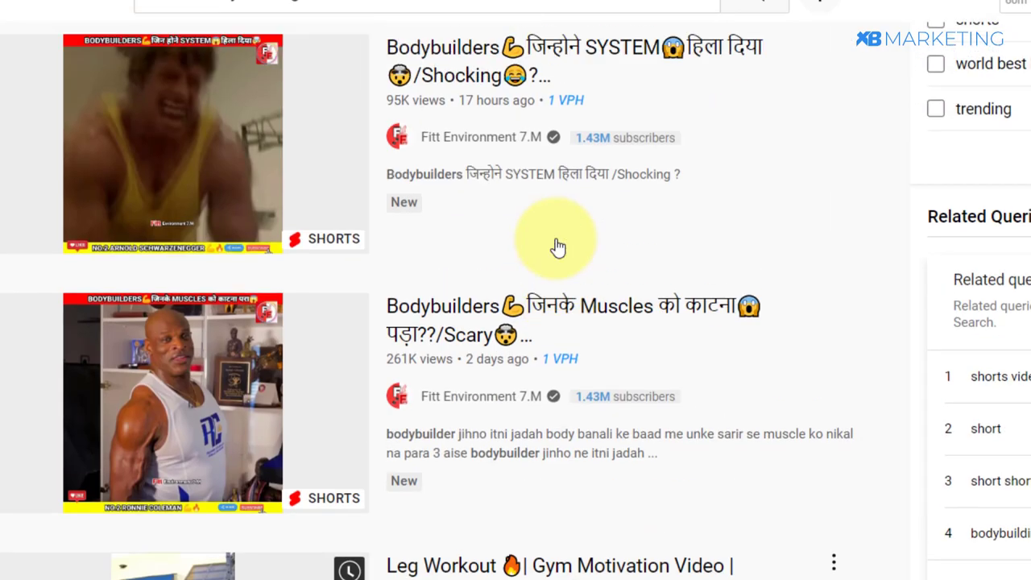
{"action": "scroll", "coordinate": [559, 245], "scroll_direction": "up", "scroll_amount": 5}
{"action": "scroll", "coordinate": [552, 258], "scroll_direction": "down", "scroll_amount": 3}
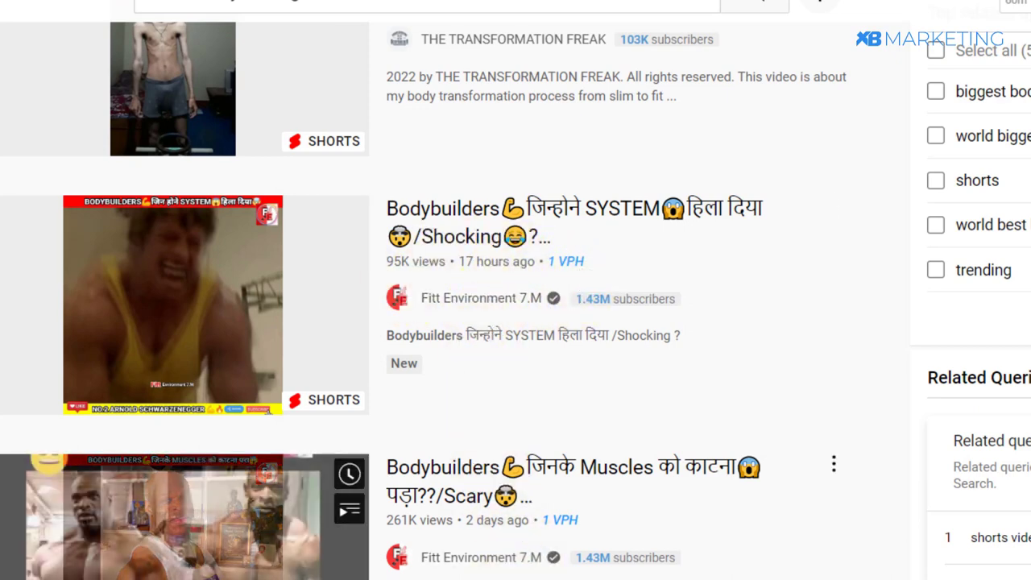
Open Calculator and multiply 0.01 by 95000 to estimate conversions from a 95K-view Short
{"action": "key", "text": "XF86Calculator"}
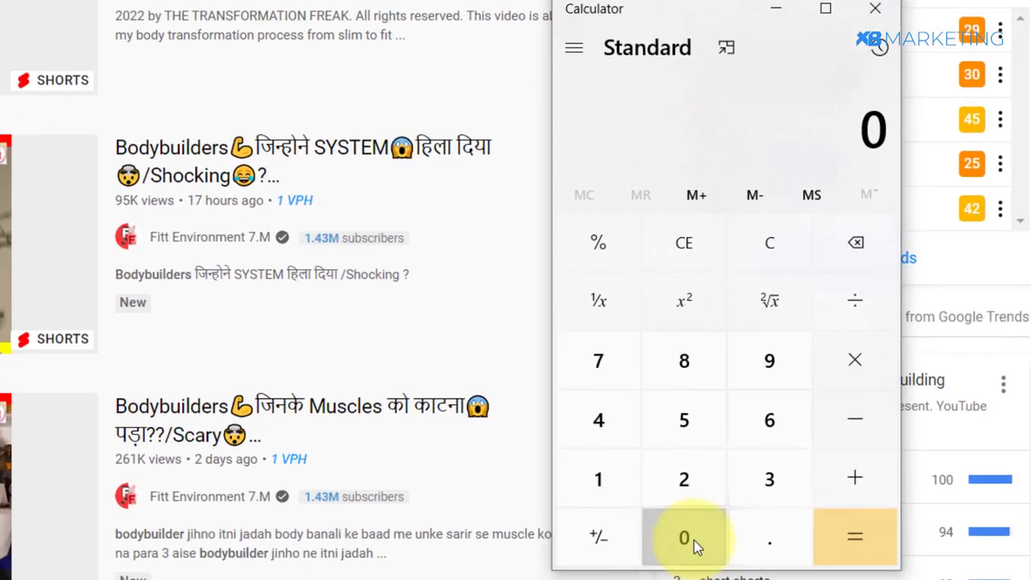
{"action": "left_click", "coordinate": [693, 530]}
{"action": "left_click", "coordinate": [629, 528]}
{"action": "left_click", "coordinate": [539, 474]}
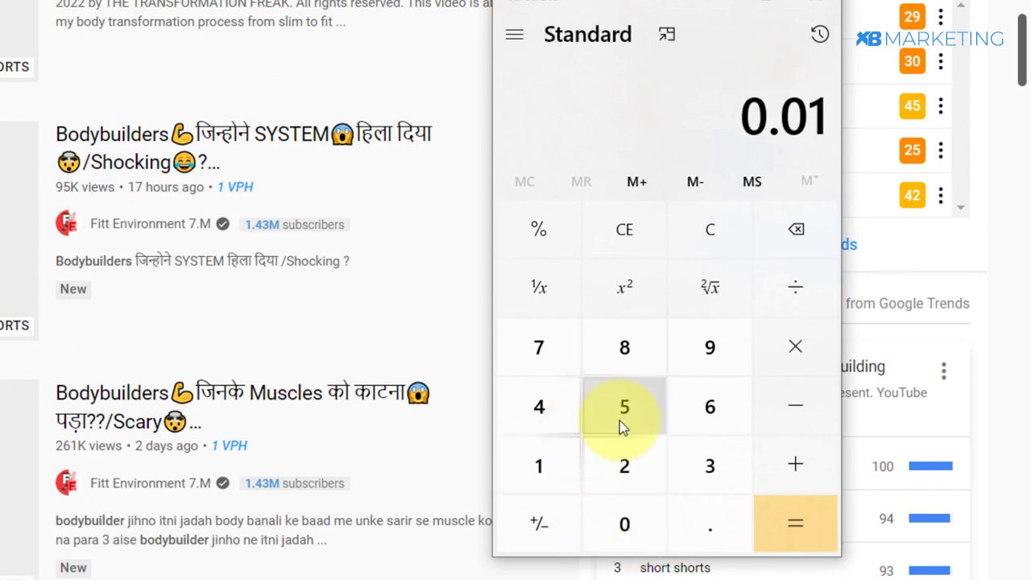
{"action": "left_click", "coordinate": [790, 344]}
{"action": "left_click", "coordinate": [713, 348]}
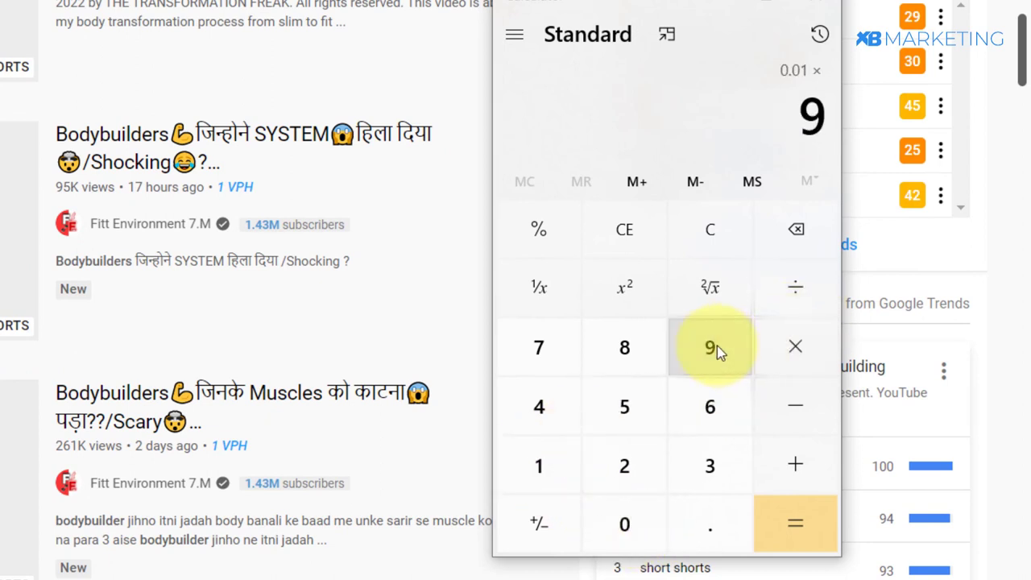
{"action": "left_click", "coordinate": [621, 405]}
{"action": "triple_click", "coordinate": [622, 531]}
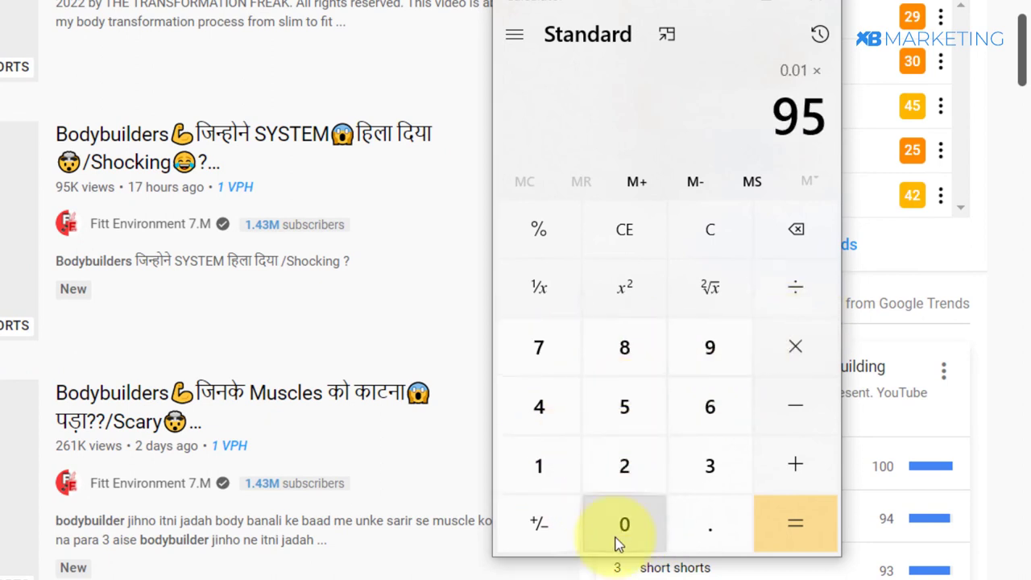
{"action": "left_click", "coordinate": [795, 525]}
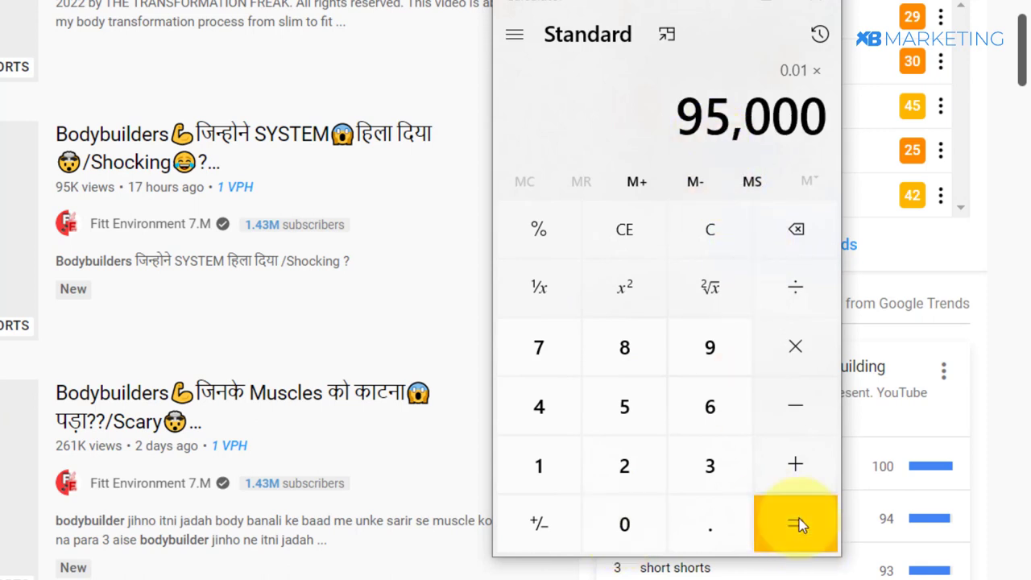
Multiply the calculated result by 2 and return to the YouTube search results
{"action": "left_click_drag", "start_coordinate": [748, 107], "coordinate": [791, 97]}
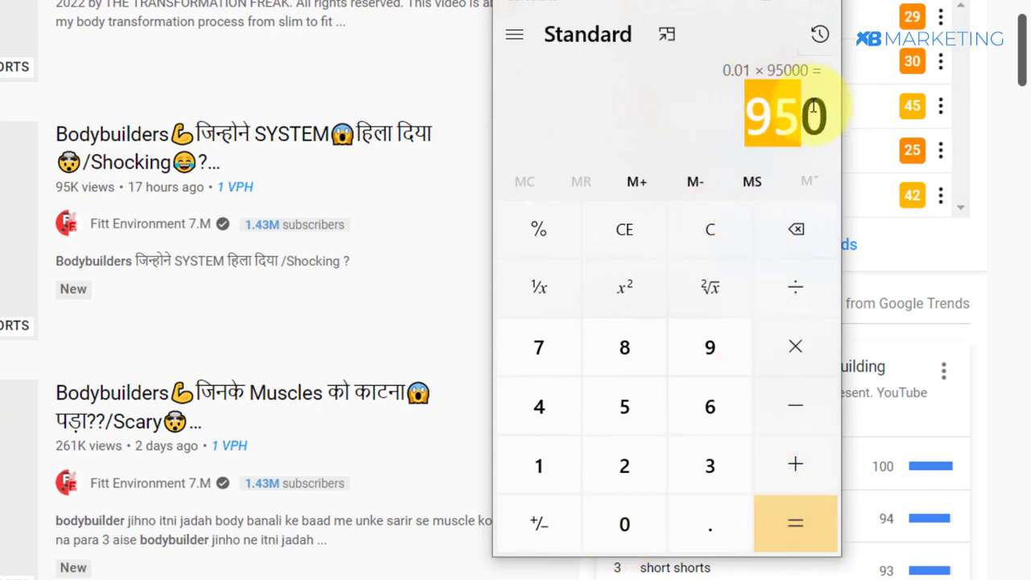
{"action": "left_click", "coordinate": [802, 99]}
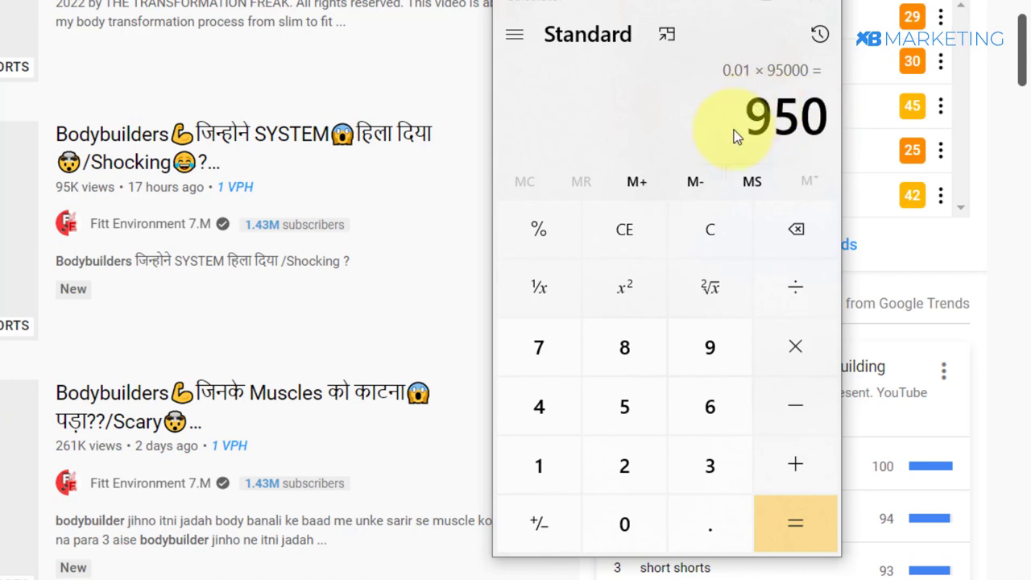
{"action": "key", "text": "asterisk"}
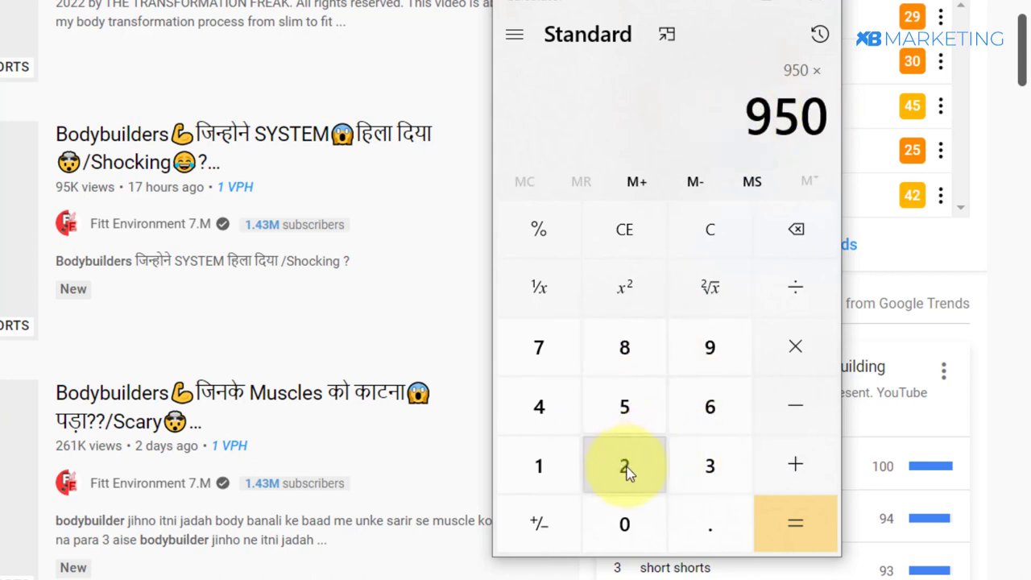
{"action": "left_click", "coordinate": [792, 528]}
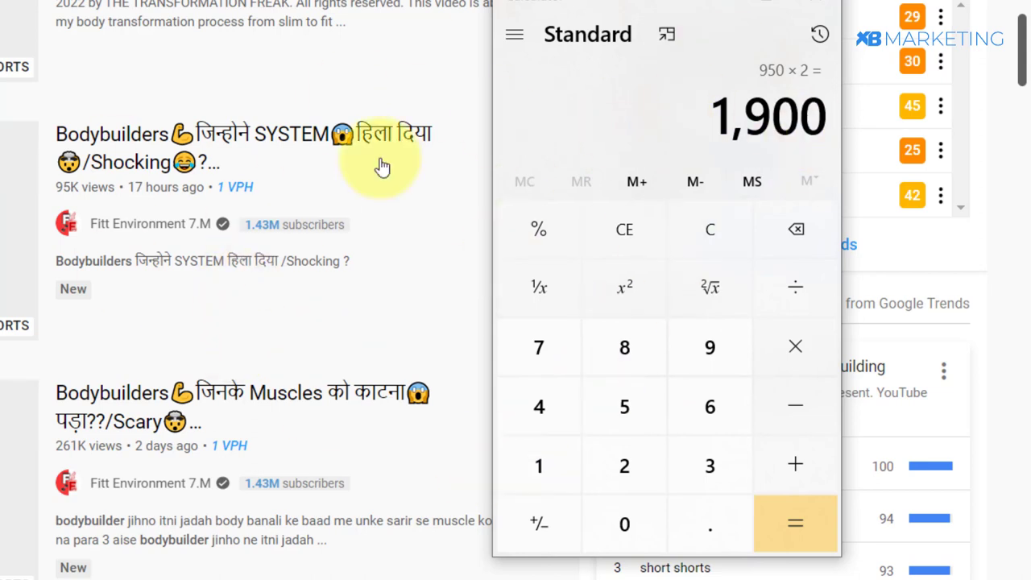
{"action": "left_click", "coordinate": [155, 131]}
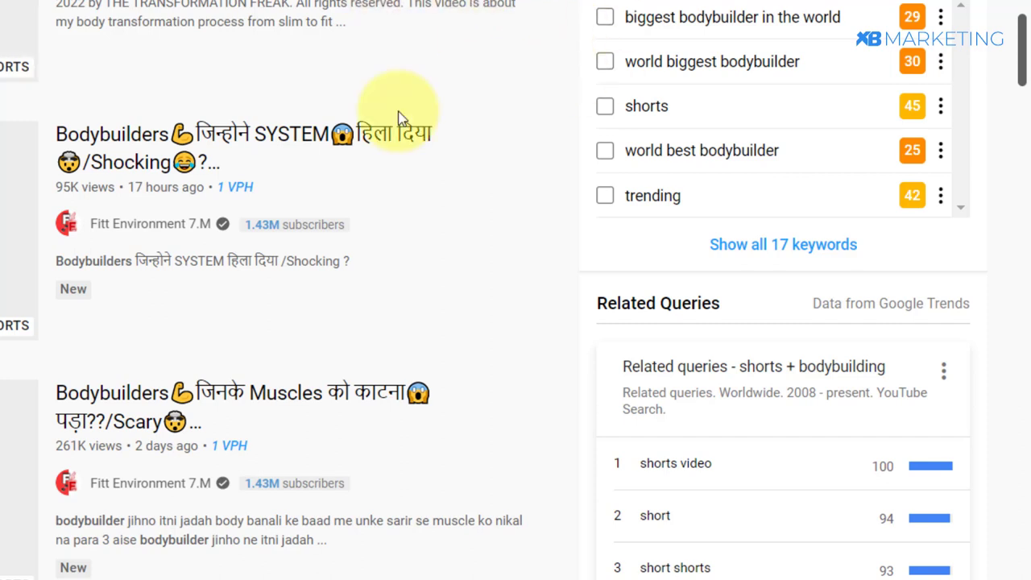
Review the Body Building Secrets Revealed page on Free PLR Downloads and return to the YouTube Shorts results
{"action": "scroll", "coordinate": [392, 189], "scroll_direction": "up", "scroll_amount": 2}
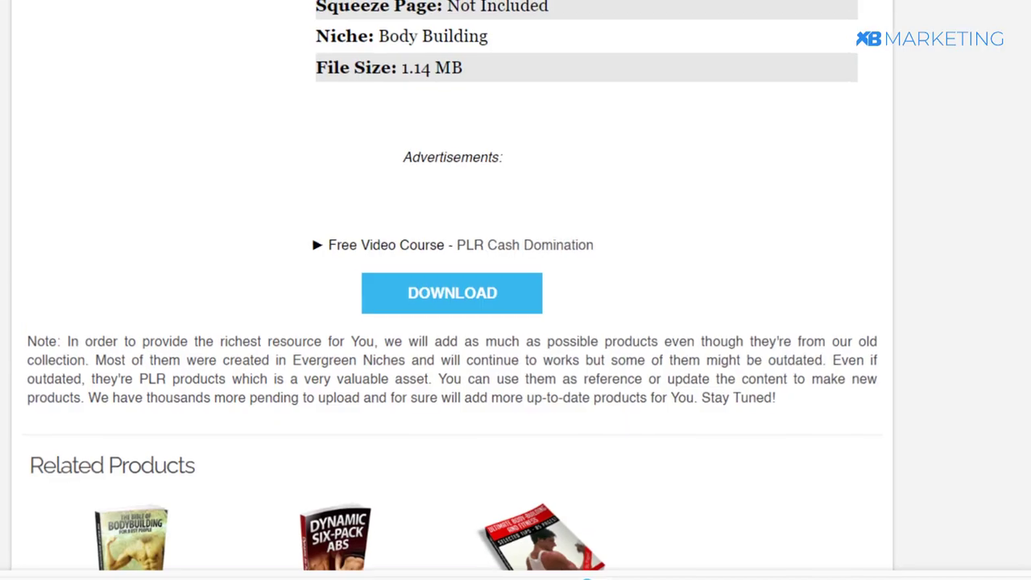
{"action": "scroll", "coordinate": [24, 129], "scroll_direction": "up", "scroll_amount": 10}
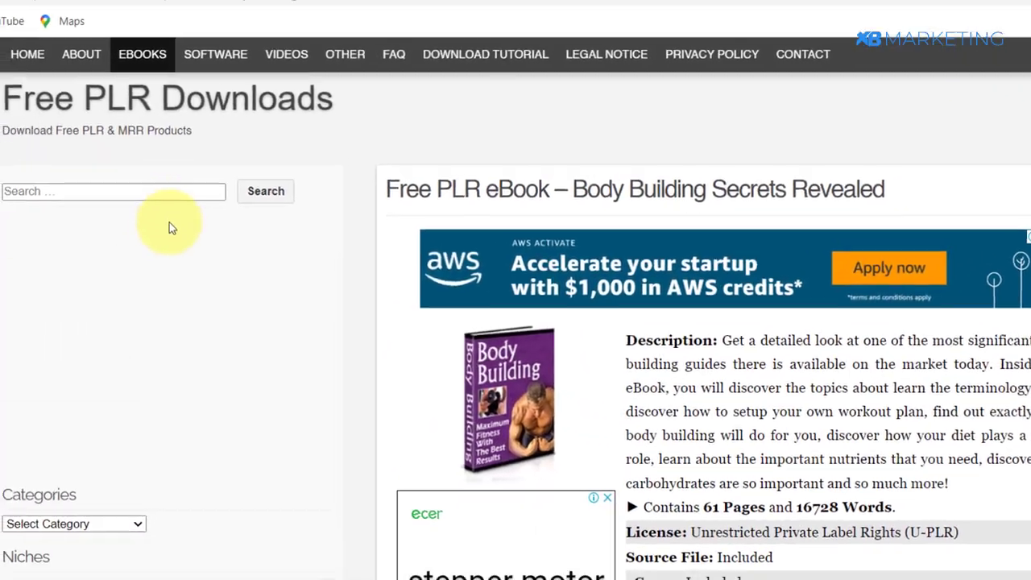
{"action": "scroll", "coordinate": [276, 95], "scroll_direction": "down", "scroll_amount": 5}
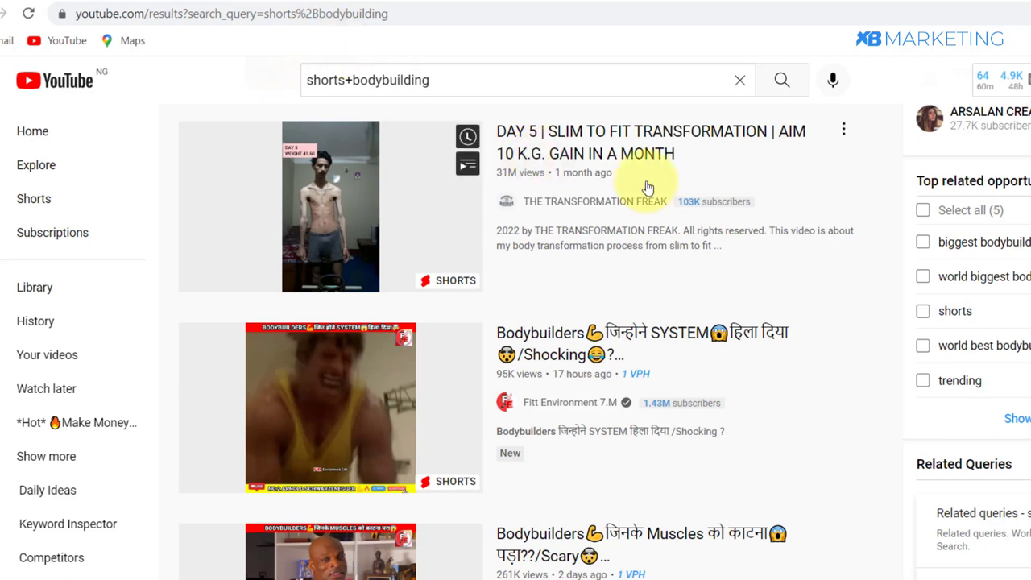
{"action": "scroll", "coordinate": [847, 110], "scroll_direction": "up", "scroll_amount": 1}
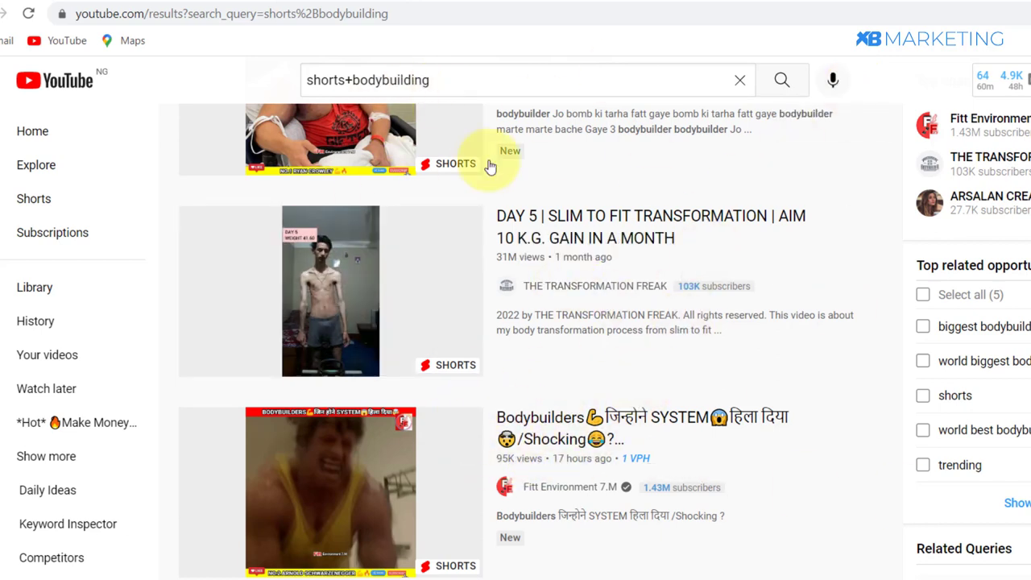
Switch to the Facebook video results for body building ideas and copy the link of the Best Body Building Motivation video
{"action": "left_click", "coordinate": [276, 4]}
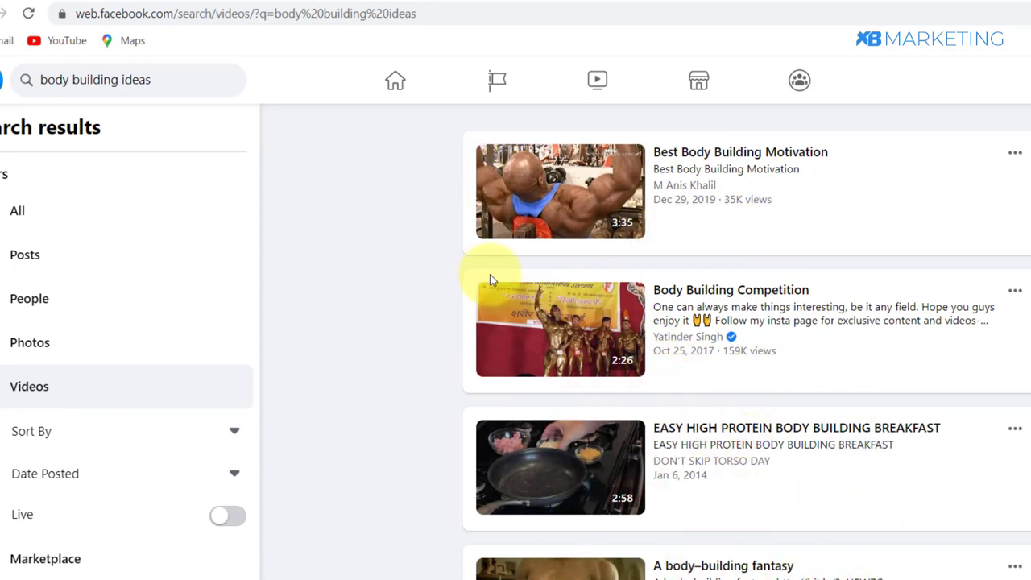
{"action": "scroll", "coordinate": [602, 296], "scroll_direction": "down", "scroll_amount": 4}
{"action": "scroll", "coordinate": [602, 297], "scroll_direction": "down", "scroll_amount": 2}
{"action": "scroll", "coordinate": [613, 322], "scroll_direction": "up", "scroll_amount": 6}
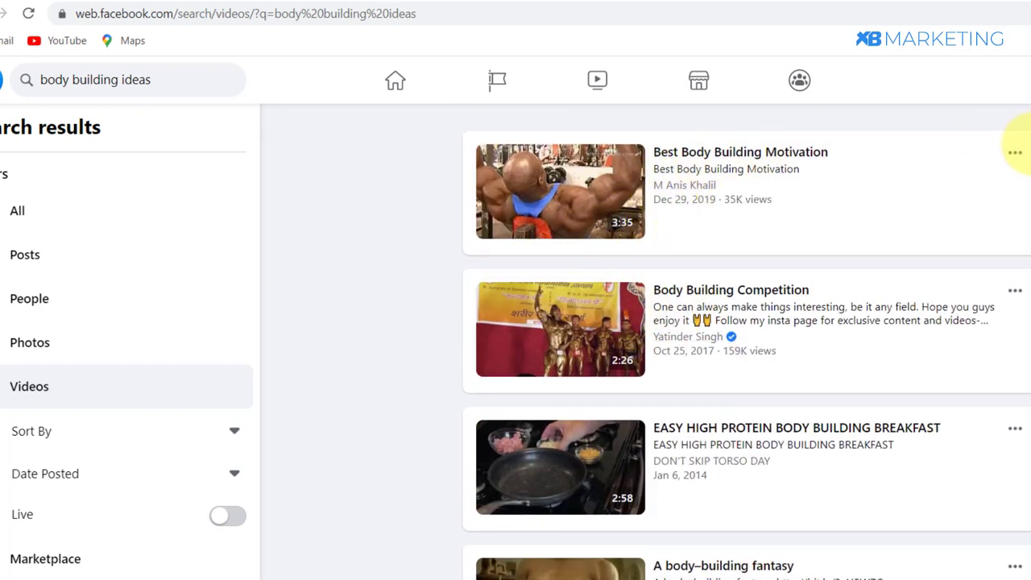
{"action": "left_click", "coordinate": [1014, 156]}
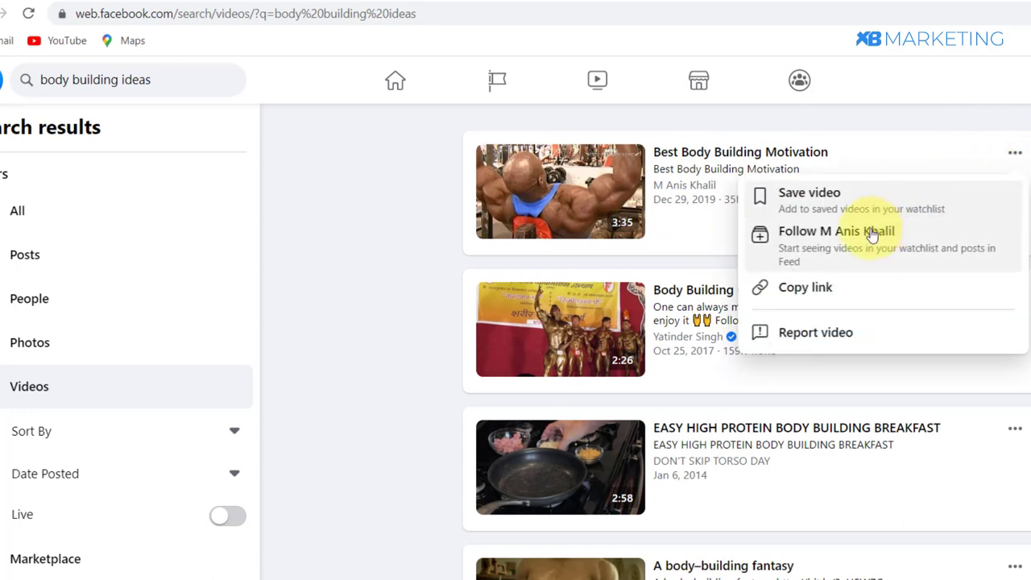
{"action": "left_click", "coordinate": [801, 297]}
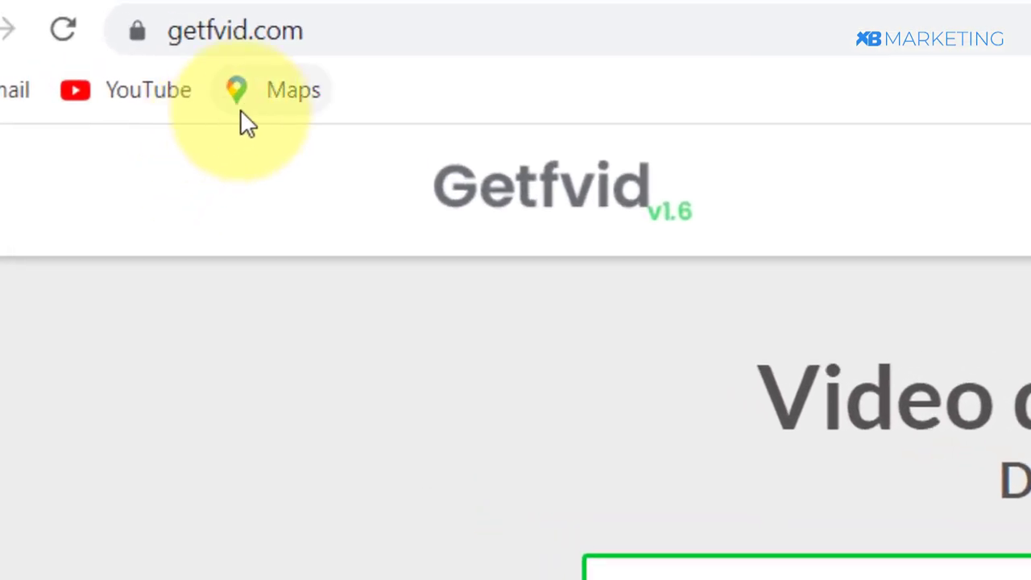
{"action": "left_click", "coordinate": [870, 573]}
{"action": "type", "text": "https://fb.watch/eFRZ2S7mHE/"}
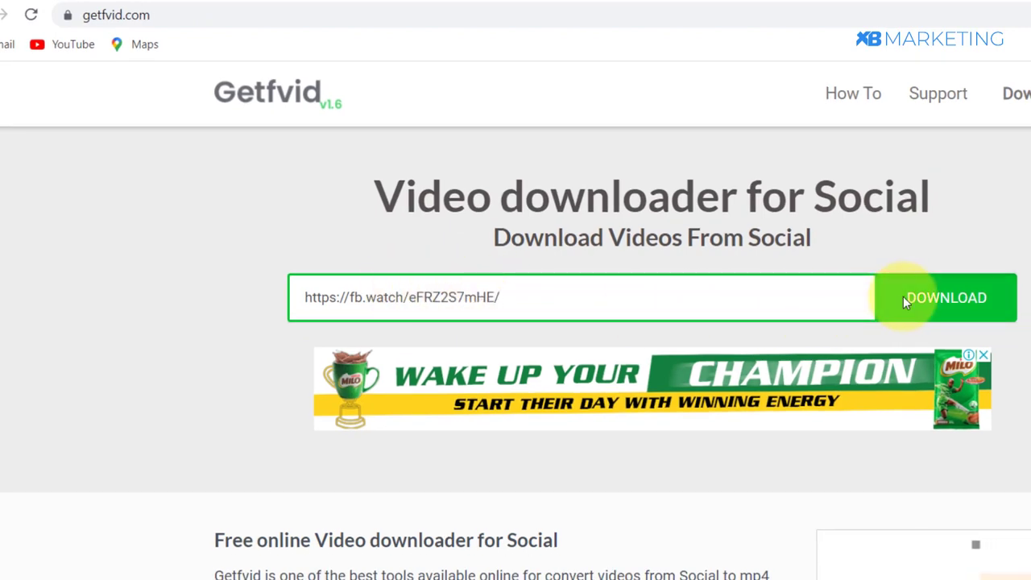
{"action": "left_click", "coordinate": [904, 298]}
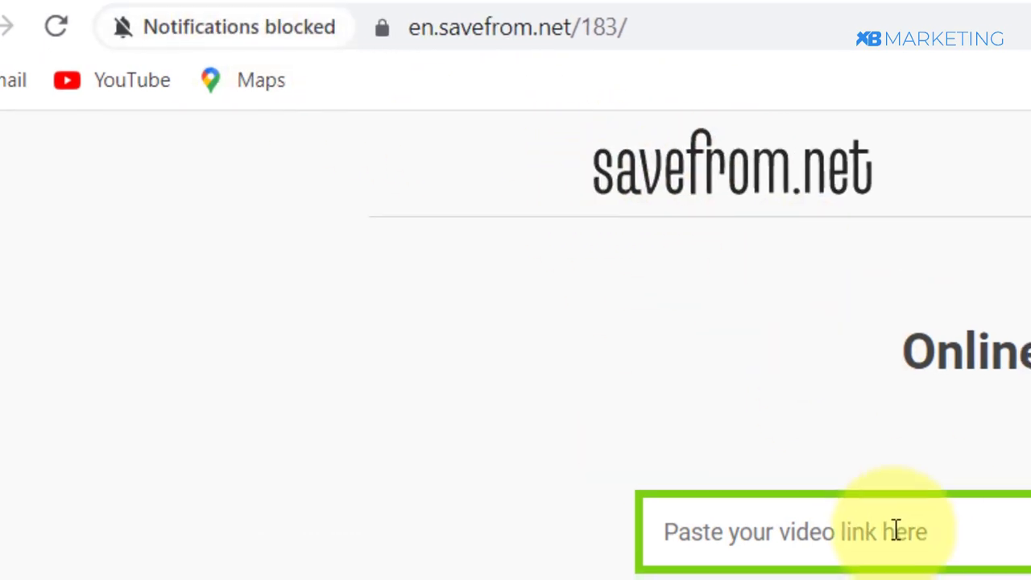
Submit the same fb.watch link to the savefrom.net online video downloader
{"action": "left_click", "coordinate": [896, 532]}
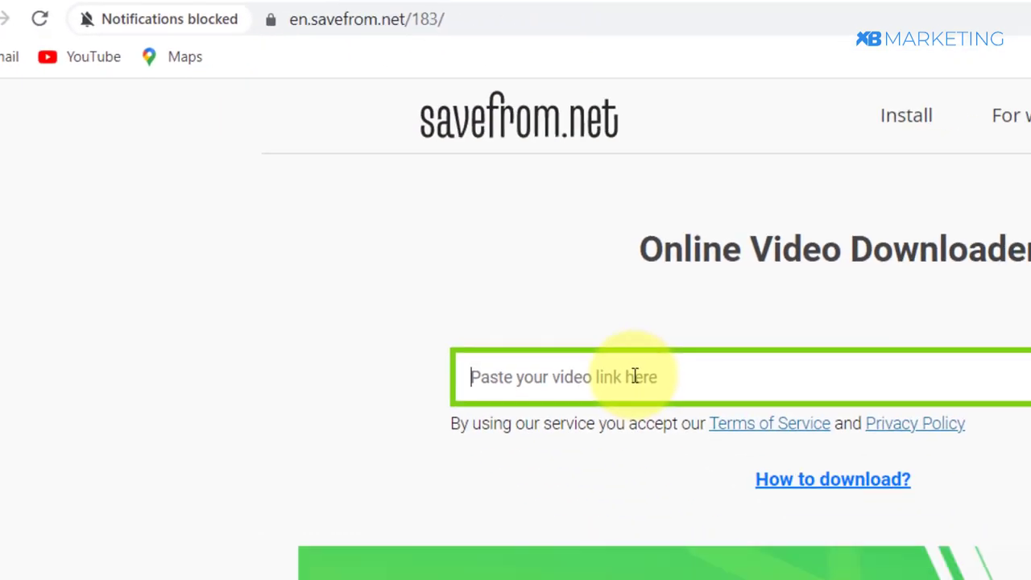
{"action": "type", "text": "https://fb.watch/eFRZ2S7mHE/"}
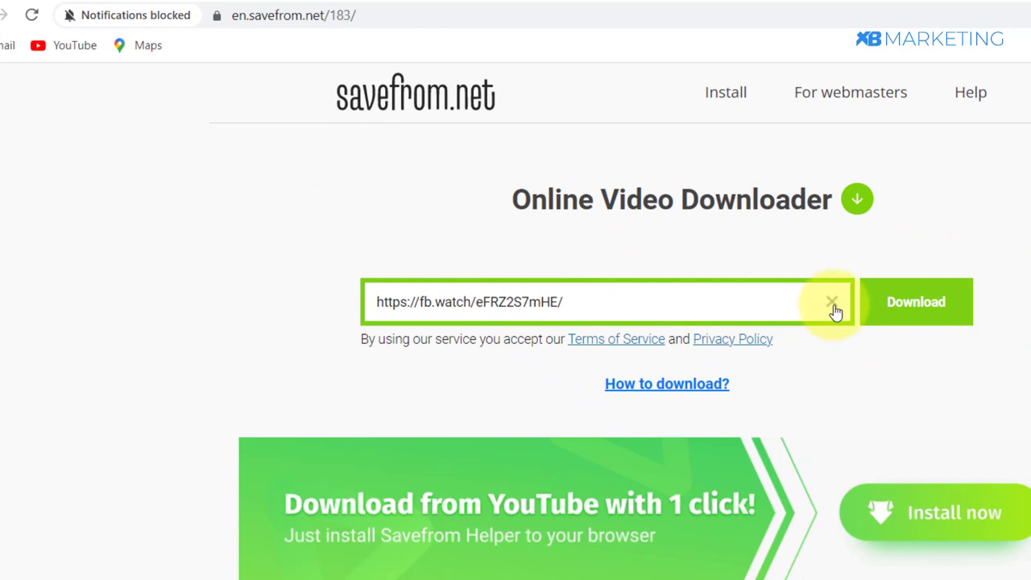
{"action": "left_click", "coordinate": [894, 309]}
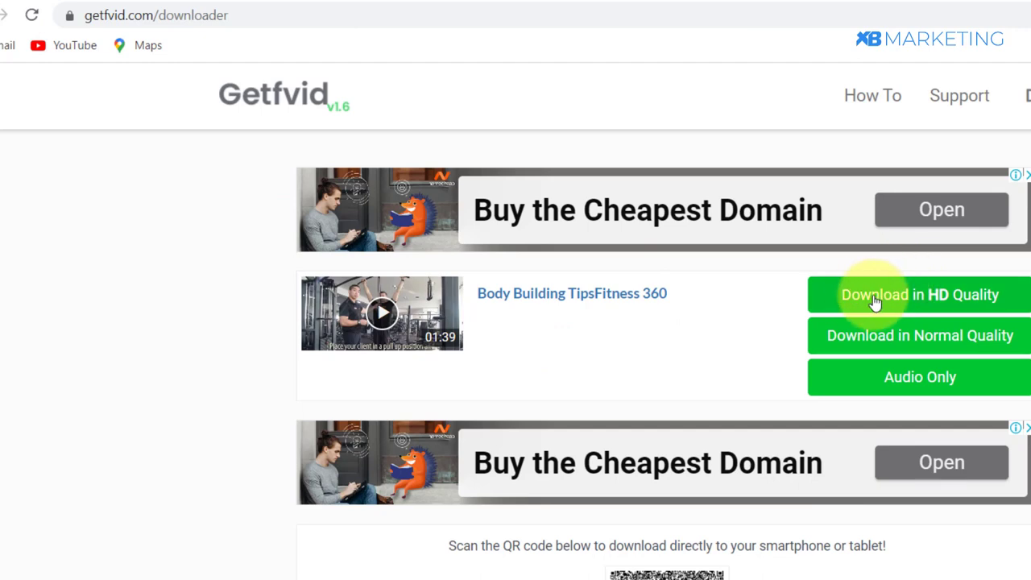
Return to the Getfvid results, open the video in HD quality and download the file
{"action": "left_click", "coordinate": [946, 301]}
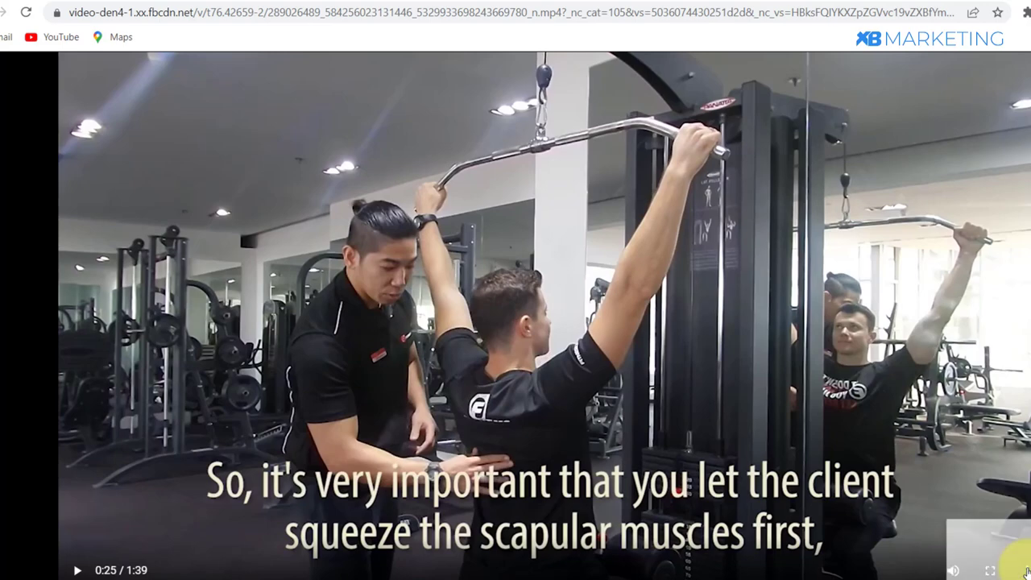
{"action": "left_click", "coordinate": [1025, 570]}
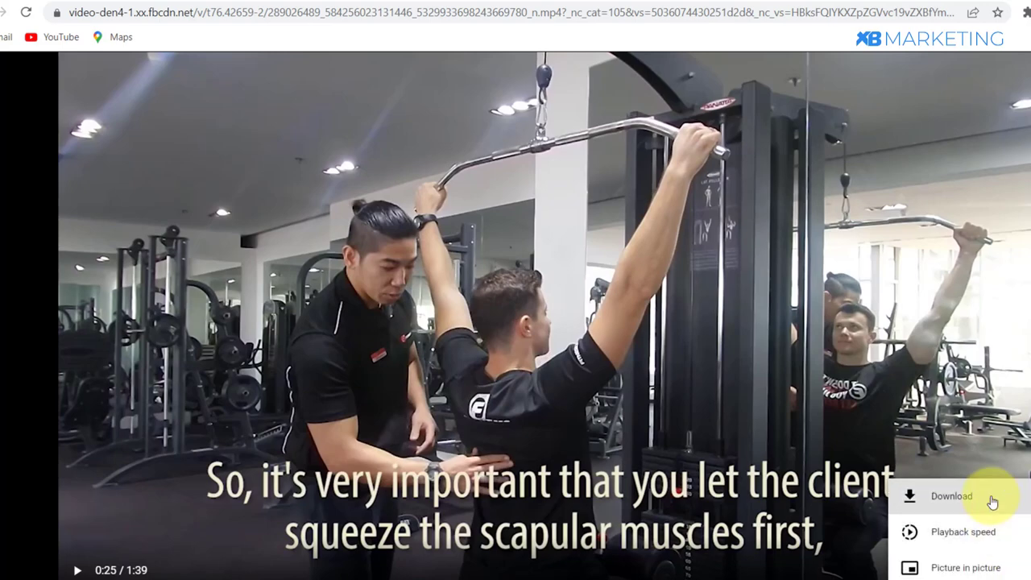
{"action": "left_click", "coordinate": [942, 497]}
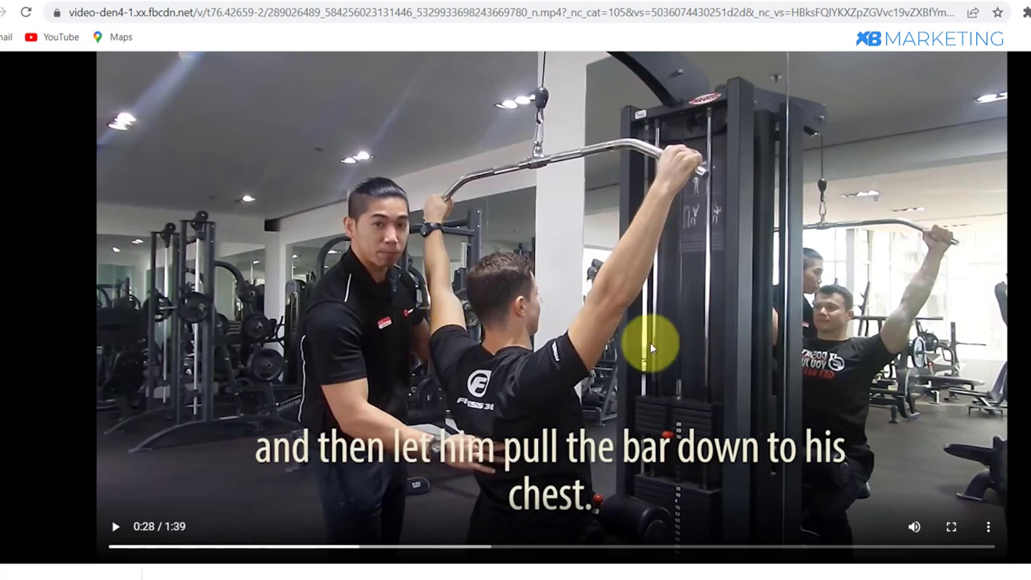
{"action": "key", "text": "ctrl+plus"}
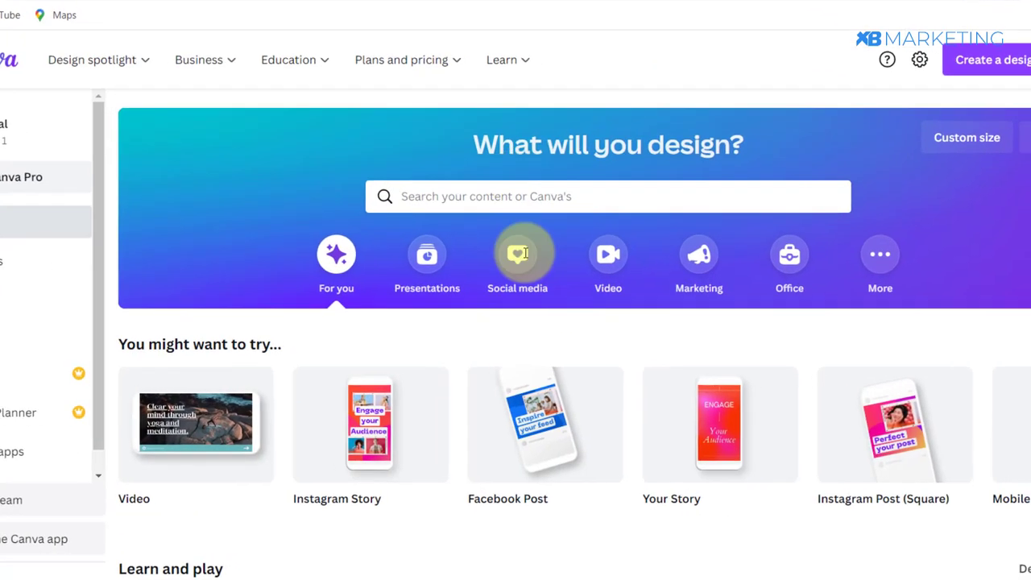
Create a blank 1080 × 1920 px Mobile Video design in Canva and show its uploaded files
{"action": "mouse_move", "coordinate": [1026, 447]}
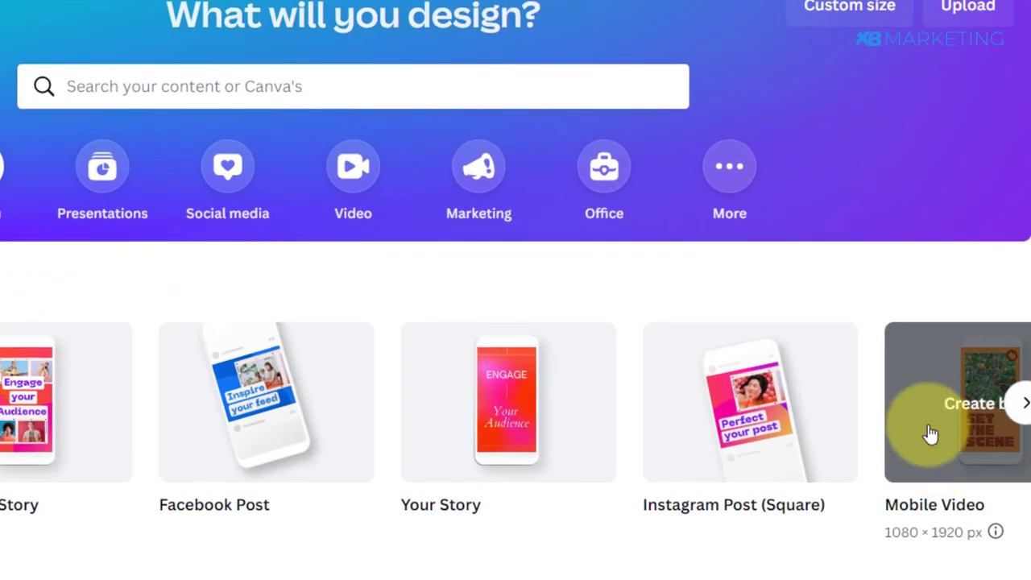
{"action": "left_click", "coordinate": [965, 421]}
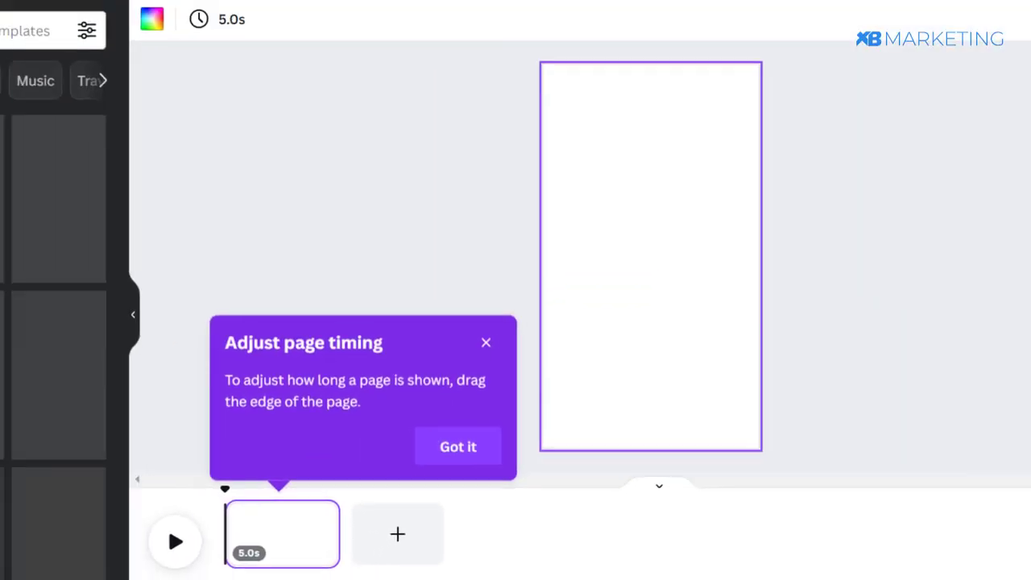
{"action": "left_click", "coordinate": [11, 211]}
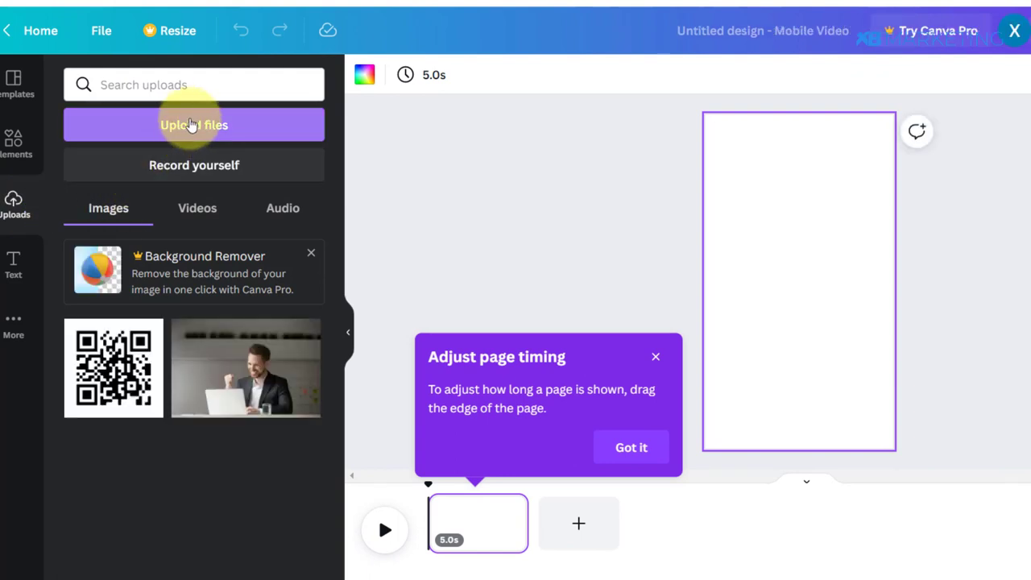
Dismiss the page timing tip, place the uploaded bodybuilding video on the page and stretch it to the page's width and upward
{"action": "left_click", "coordinate": [655, 356]}
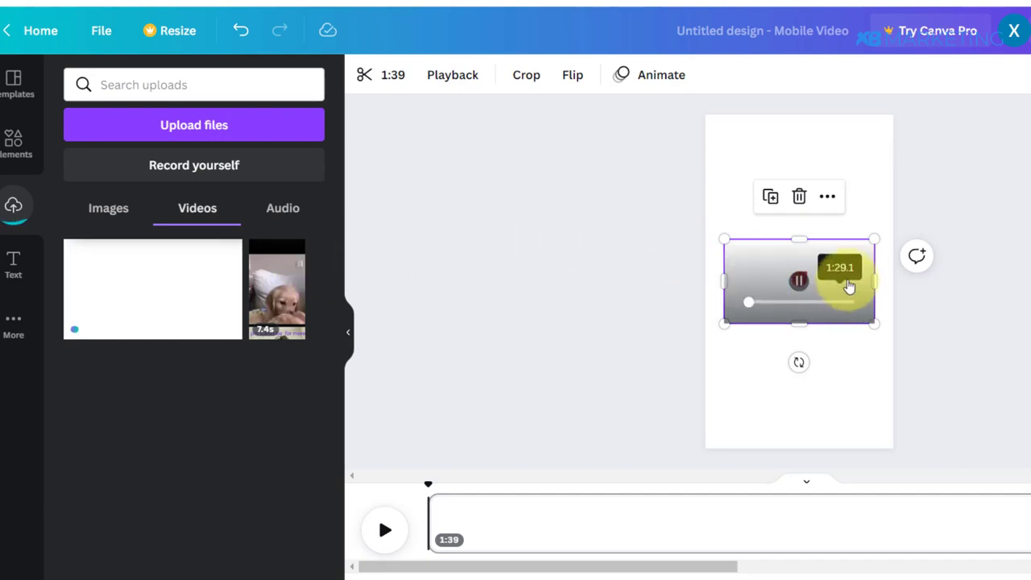
{"action": "left_click_drag", "start_coordinate": [726, 276], "coordinate": [705, 279]}
{"action": "left_click_drag", "start_coordinate": [804, 237], "coordinate": [801, 201]}
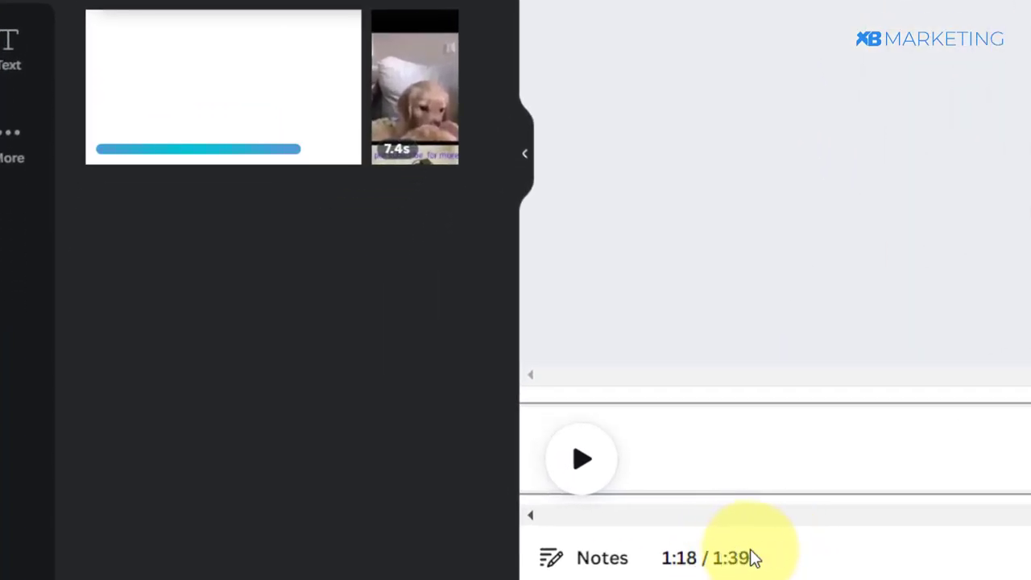
Shorten the video page's duration to 58.7 seconds
{"action": "left_click_drag", "start_coordinate": [999, 451], "coordinate": [681, 447]}
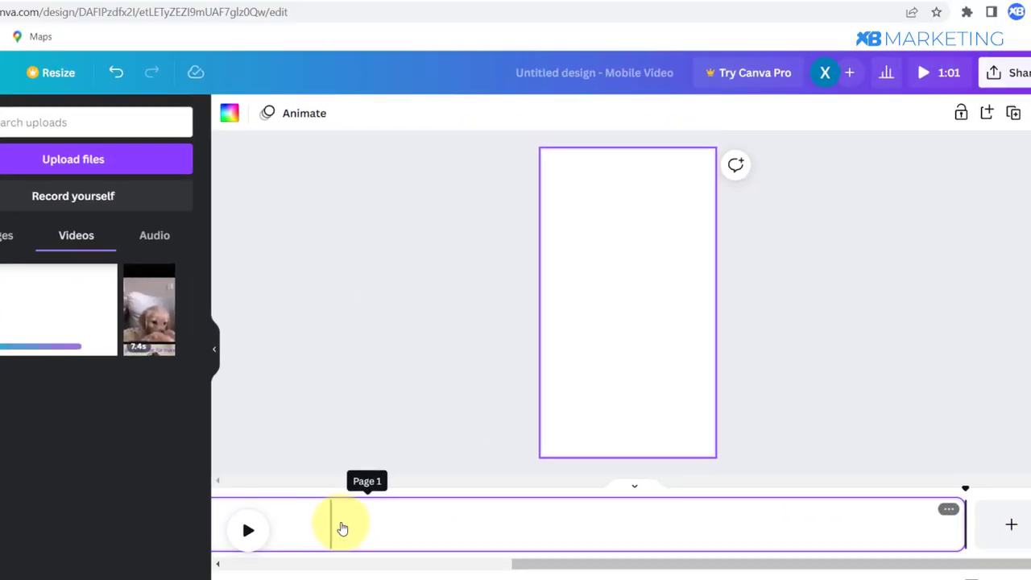
{"action": "left_click_drag", "start_coordinate": [964, 497], "coordinate": [934, 504]}
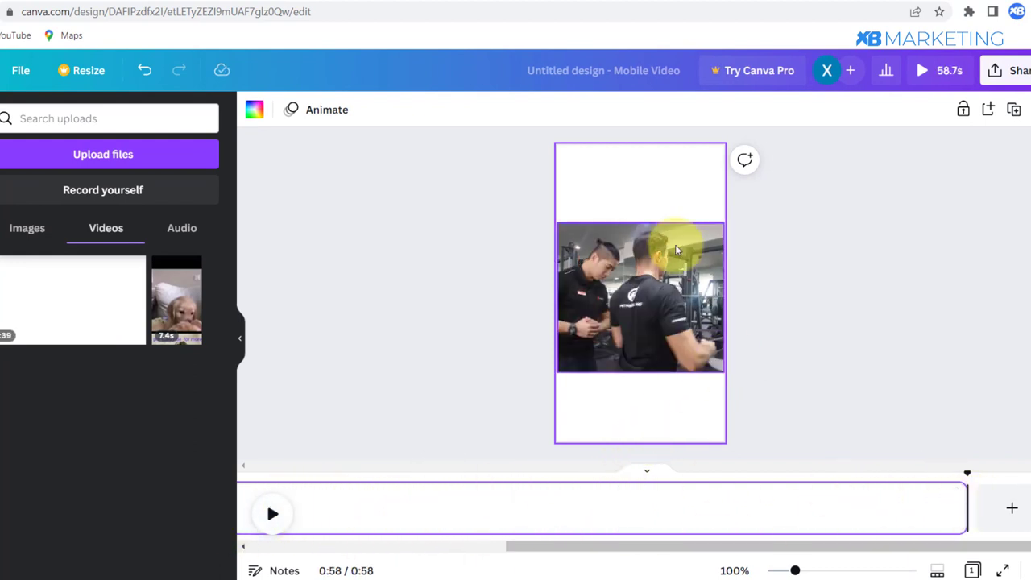
{"action": "left_click", "coordinate": [580, 236]}
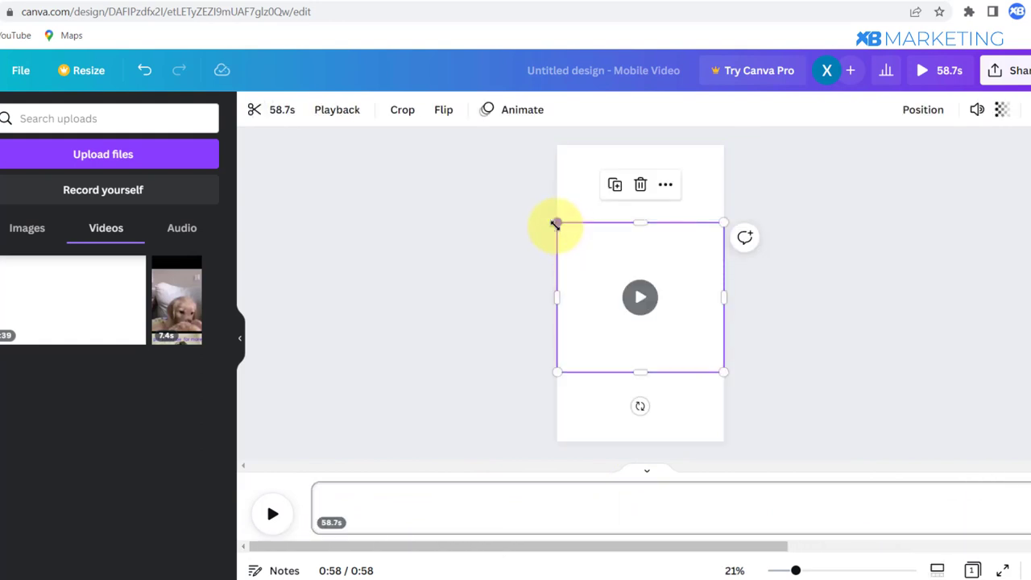
{"action": "left_click", "coordinate": [611, 174]}
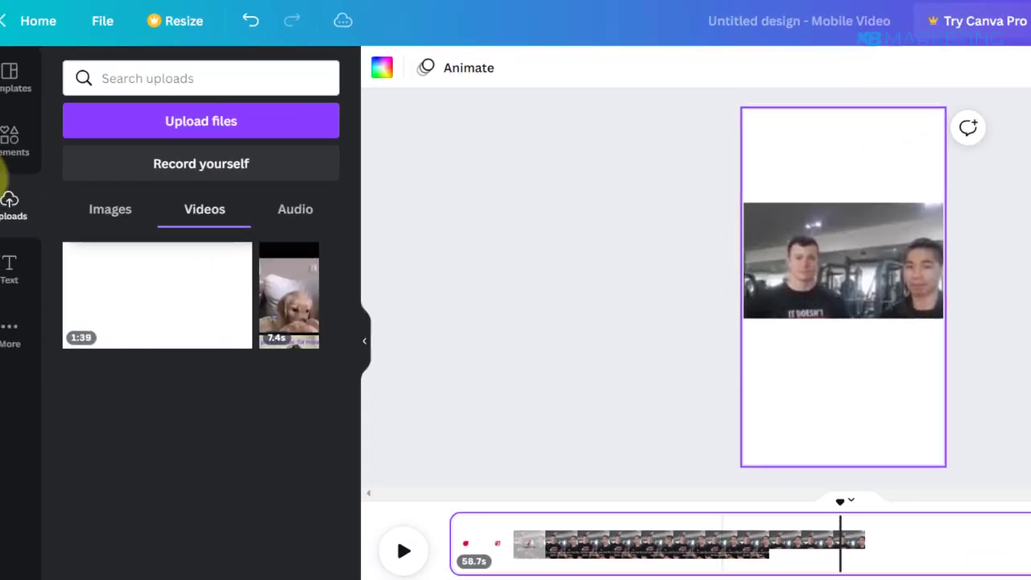
Add a heading above the video and replace its text with "Click the link below"
{"action": "left_click", "coordinate": [9, 265]}
{"action": "left_click_drag", "start_coordinate": [140, 153], "coordinate": [883, 153]}
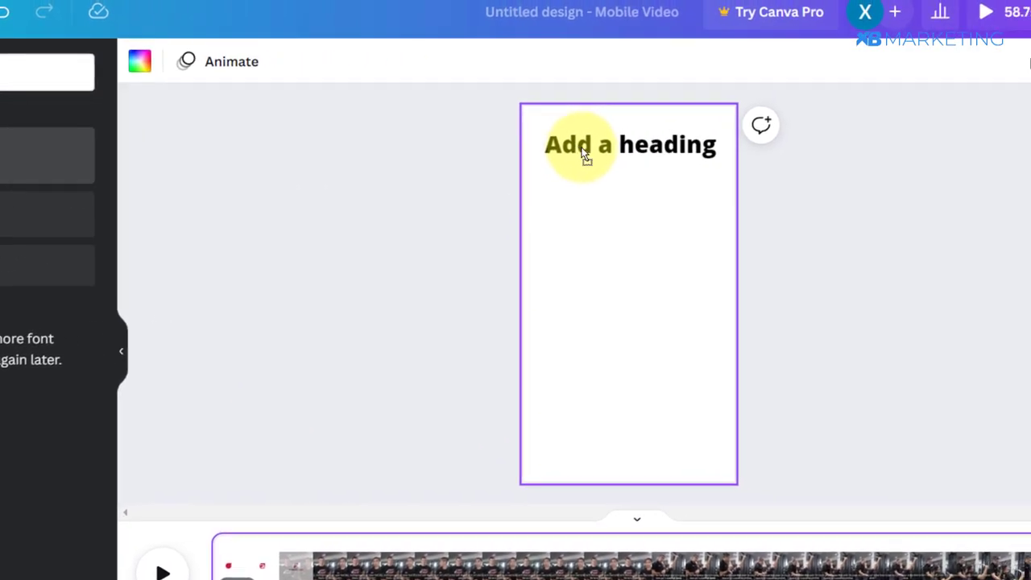
{"action": "double_click", "coordinate": [830, 142]}
{"action": "left_click", "coordinate": [802, 142]}
{"action": "left_click_drag", "start_coordinate": [785, 143], "coordinate": [707, 142]}
{"action": "left_click_drag", "start_coordinate": [591, 143], "coordinate": [551, 145]}
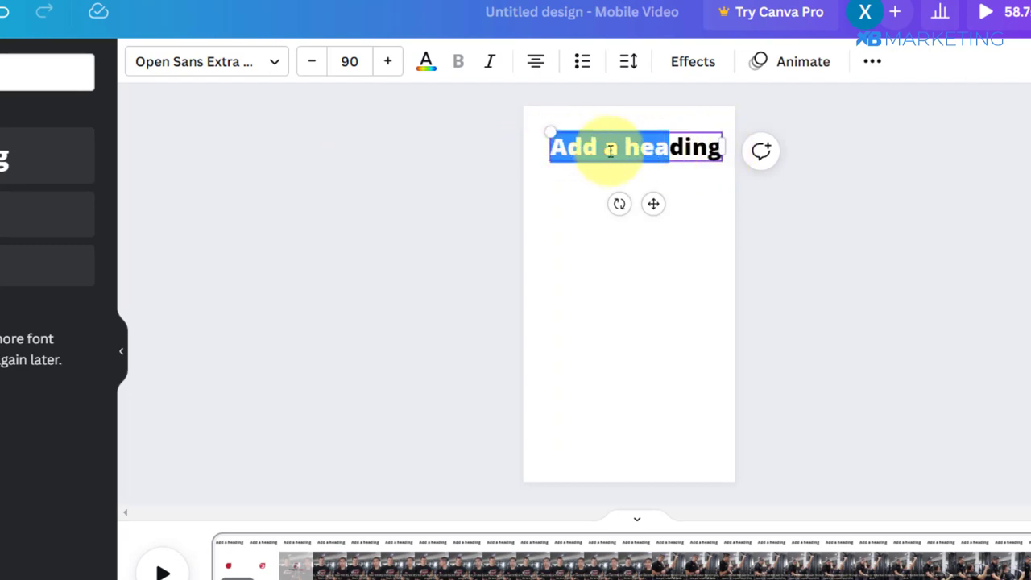
{"action": "left_click", "coordinate": [611, 151]}
{"action": "triple_click", "coordinate": [611, 151]}
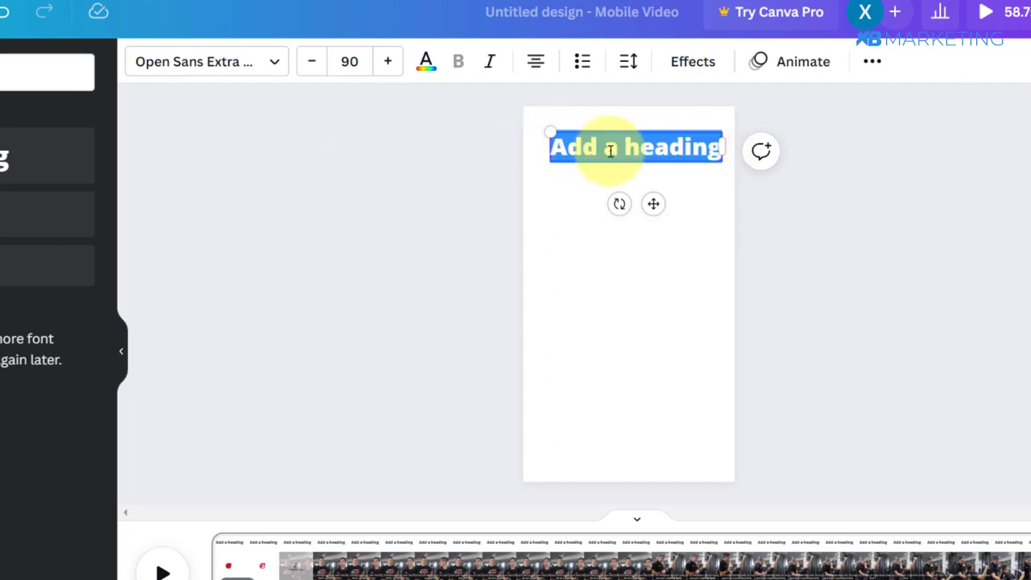
{"action": "type", "text": "Click the link below"}
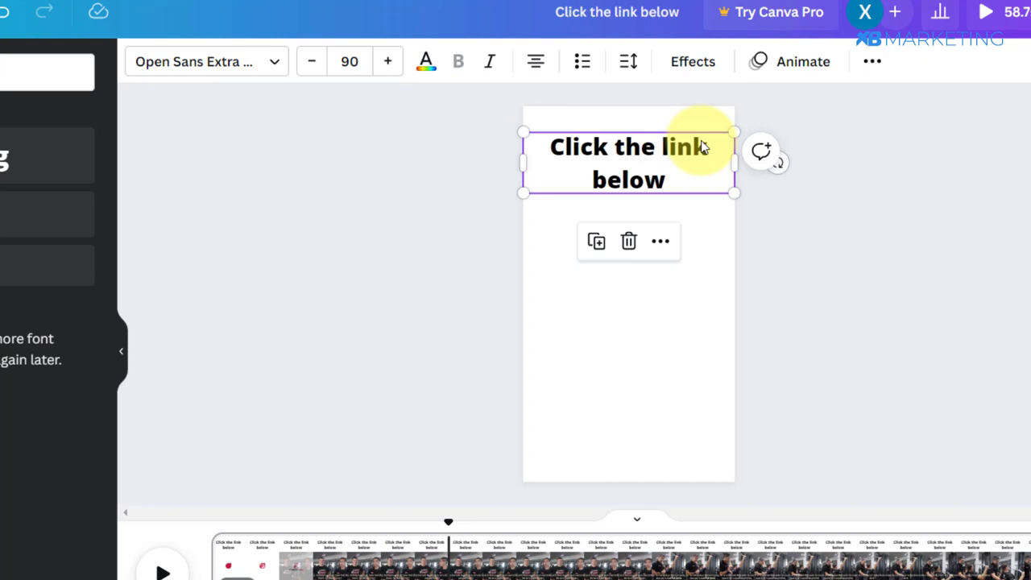
Duplicate the heading below the video and change the copy's text to "Click here for more tips on body building"
{"action": "key", "text": "ctrl+d"}
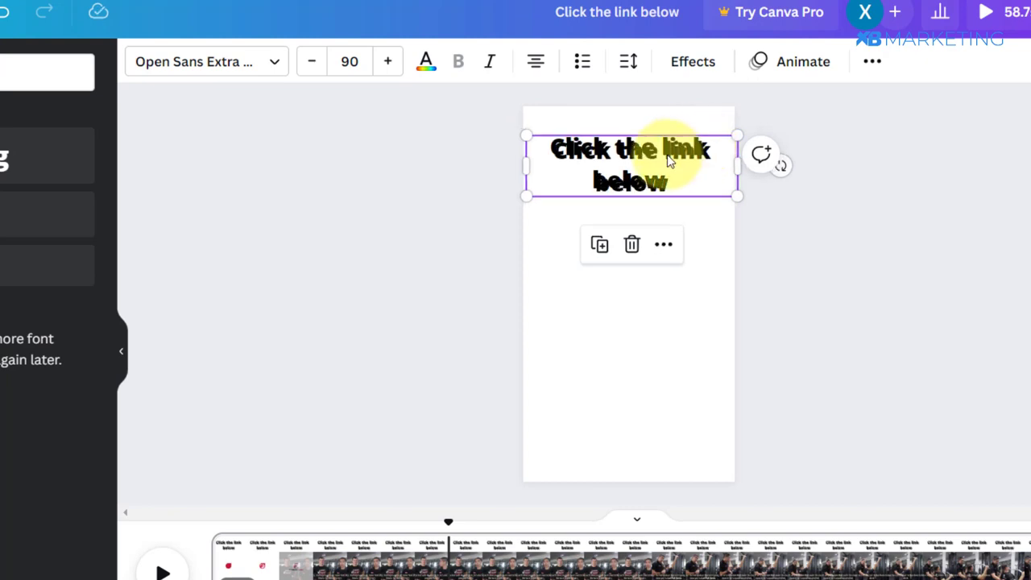
{"action": "left_click_drag", "start_coordinate": [668, 152], "coordinate": [672, 444]}
{"action": "left_click", "coordinate": [808, 531]}
{"action": "left_click", "coordinate": [655, 460]}
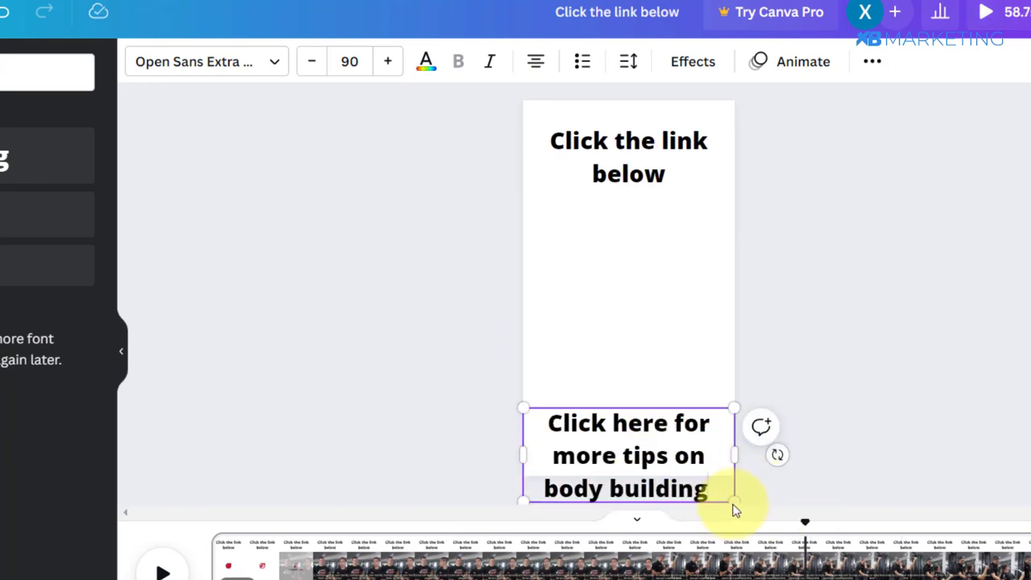
Shrink the lower text to font size 68.4 so it fits on two lines, and center it beneath the video
{"action": "left_click_drag", "start_coordinate": [734, 506], "coordinate": [727, 434]}
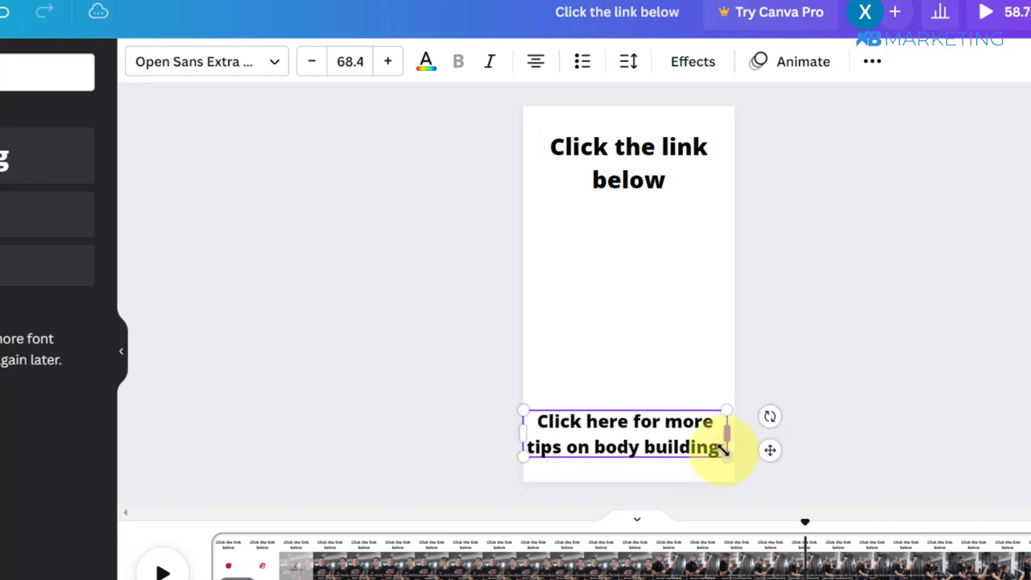
{"action": "left_click_drag", "start_coordinate": [628, 408], "coordinate": [636, 422]}
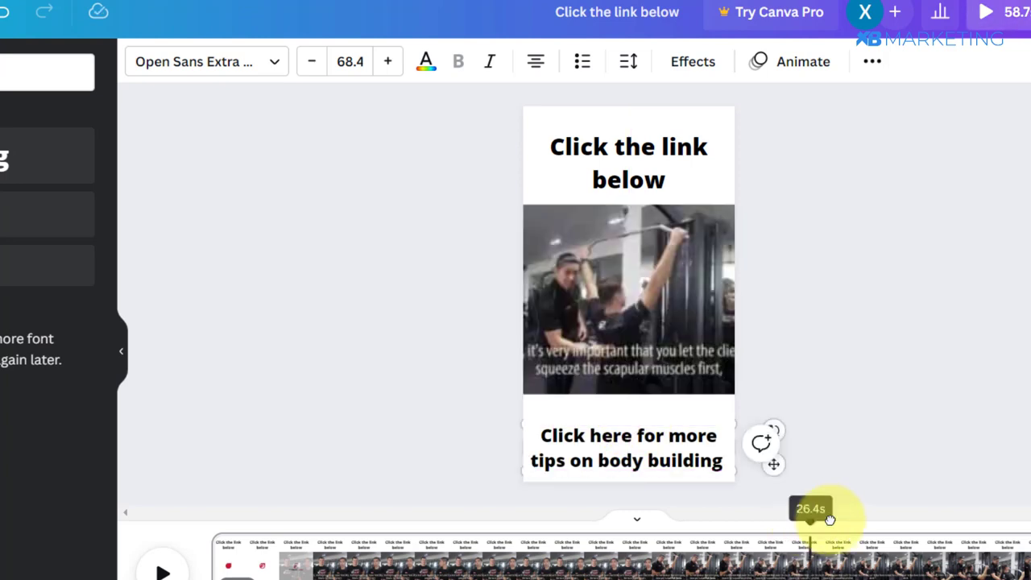
{"action": "left_click", "coordinate": [627, 162]}
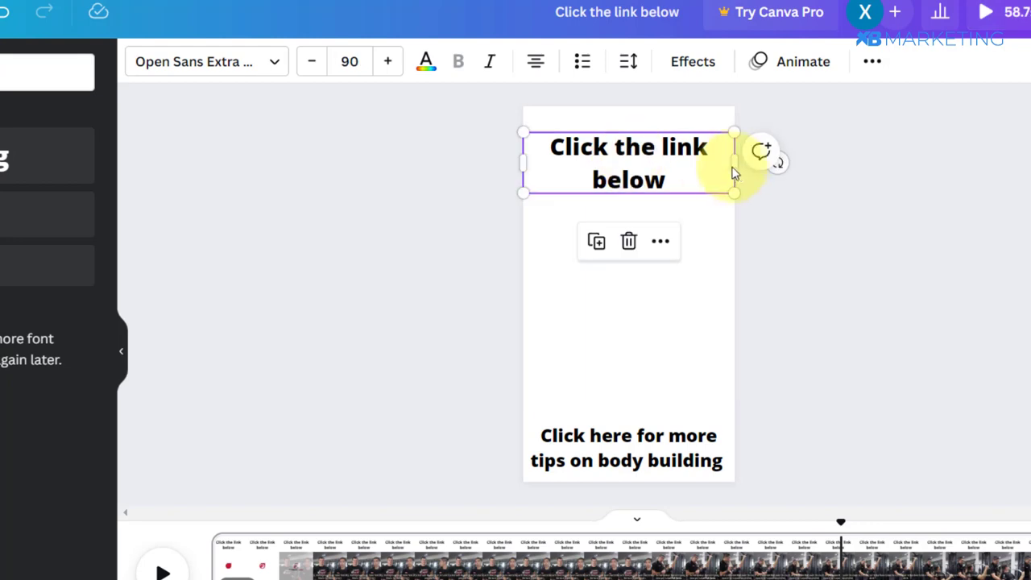
{"action": "mouse_move", "coordinate": [734, 165]}
{"action": "left_mouse_down"}
{"action": "mouse_move", "coordinate": [771, 161]}
{"action": "mouse_move", "coordinate": [736, 161]}
{"action": "left_mouse_up"}
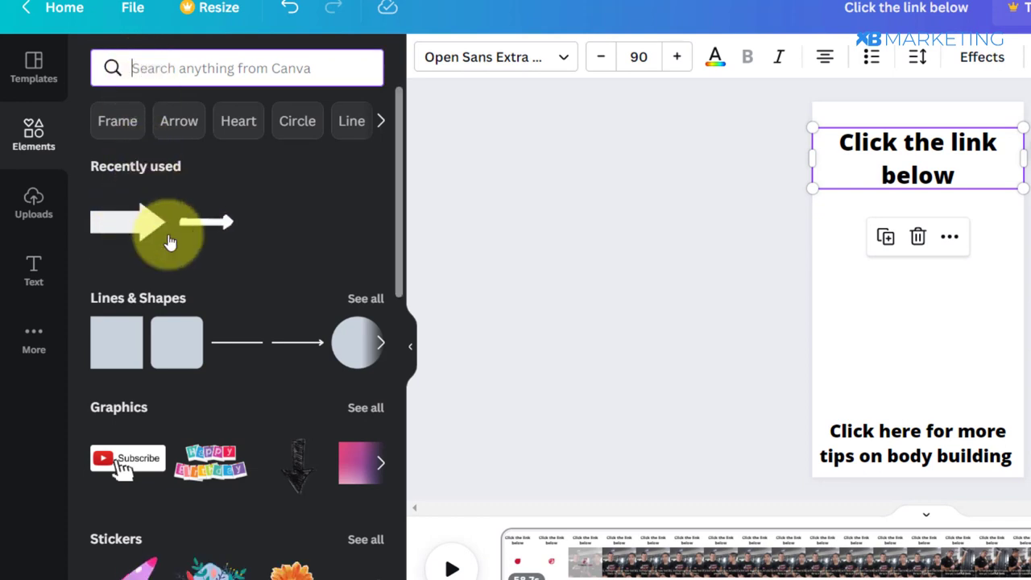
Add the recently used thick arrow, turn it downward, color it purple and place one on each side of the top heading
{"action": "left_click", "coordinate": [203, 212]}
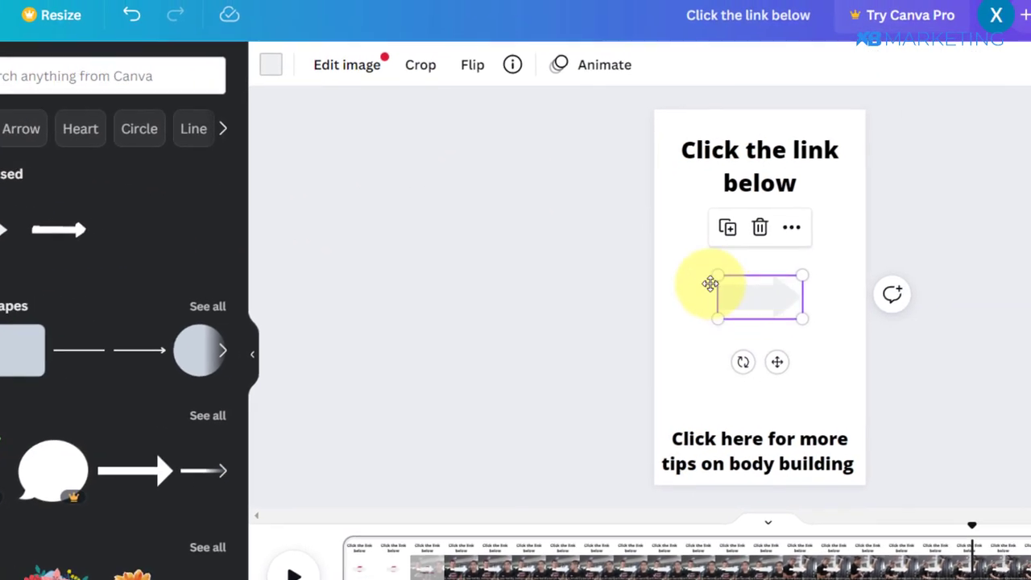
{"action": "left_click_drag", "start_coordinate": [932, 290], "coordinate": [856, 203]}
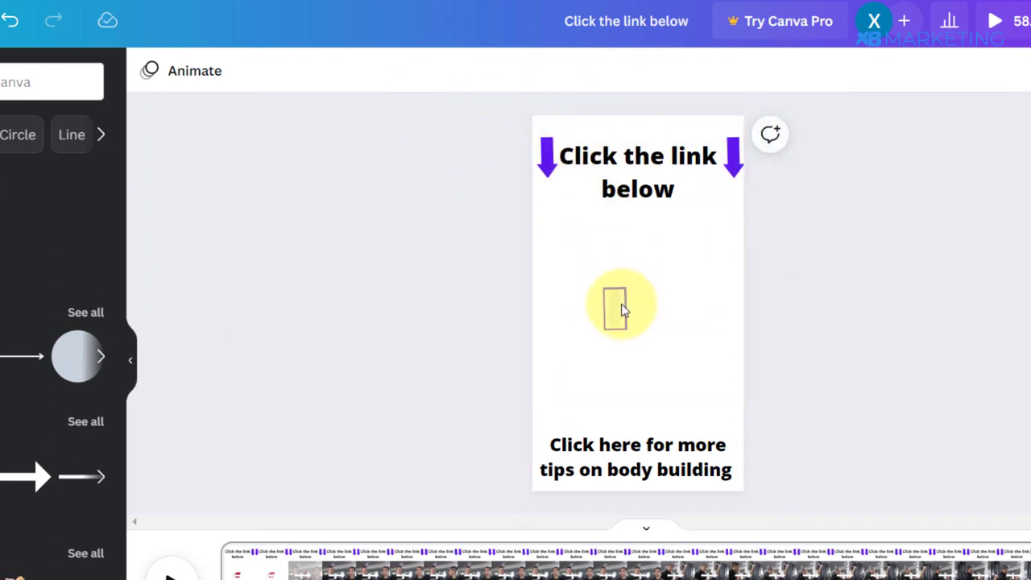
Place the additional arrow in the design's lower-left corner and shrink the lower text to font size 58.6 to make room beside it
{"action": "left_click", "coordinate": [620, 308]}
{"action": "left_click_drag", "start_coordinate": [603, 346], "coordinate": [548, 423]}
{"action": "left_click", "coordinate": [679, 467]}
{"action": "left_click_drag", "start_coordinate": [737, 481], "coordinate": [673, 477]}
{"action": "left_click_drag", "start_coordinate": [545, 433], "coordinate": [547, 457]}
Color the lower arrow purple and place a duplicate of it on the other side of the lower text
{"action": "left_click", "coordinate": [148, 76]}
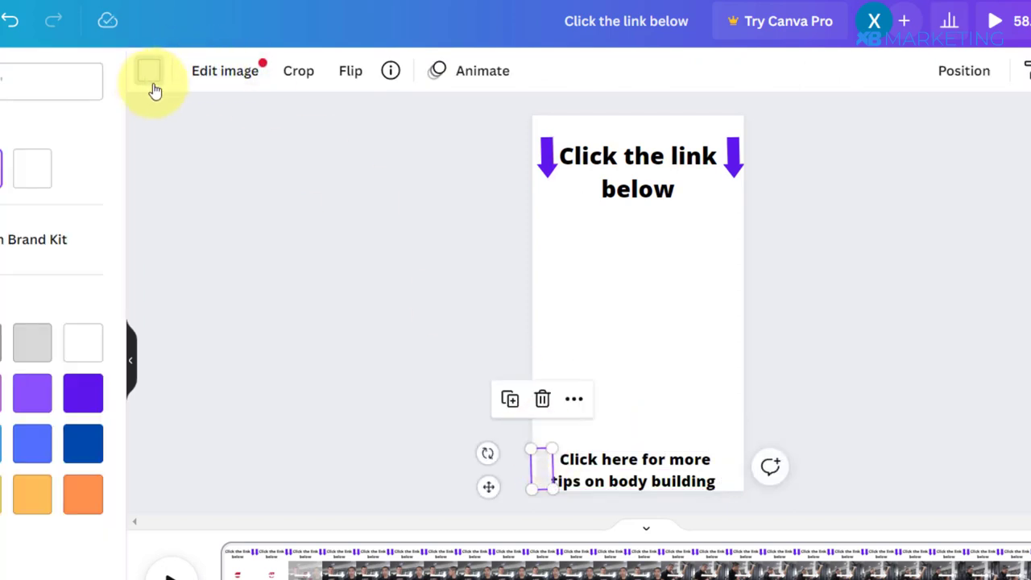
{"action": "left_click", "coordinate": [3, 168]}
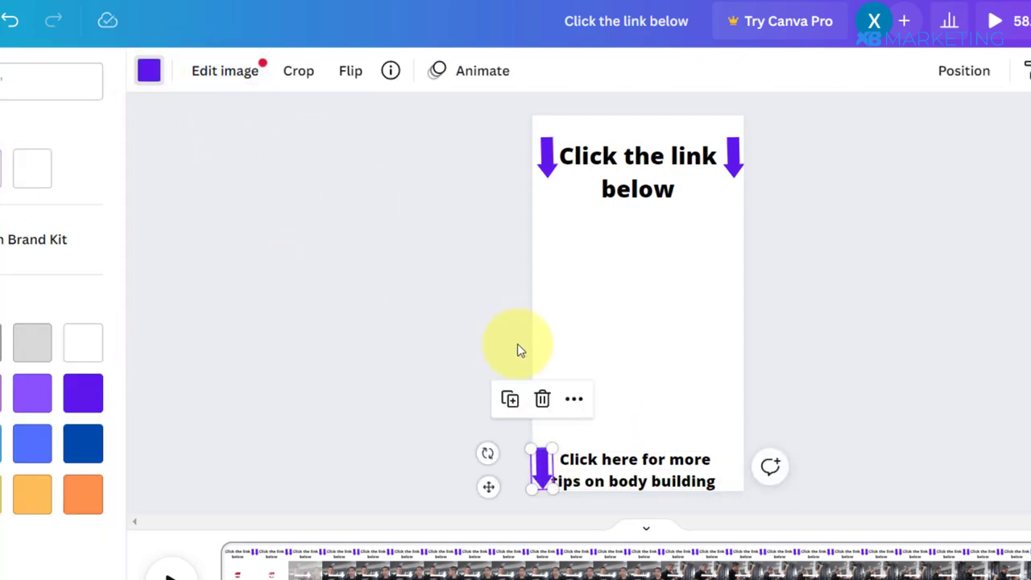
{"action": "left_click", "coordinate": [508, 400]}
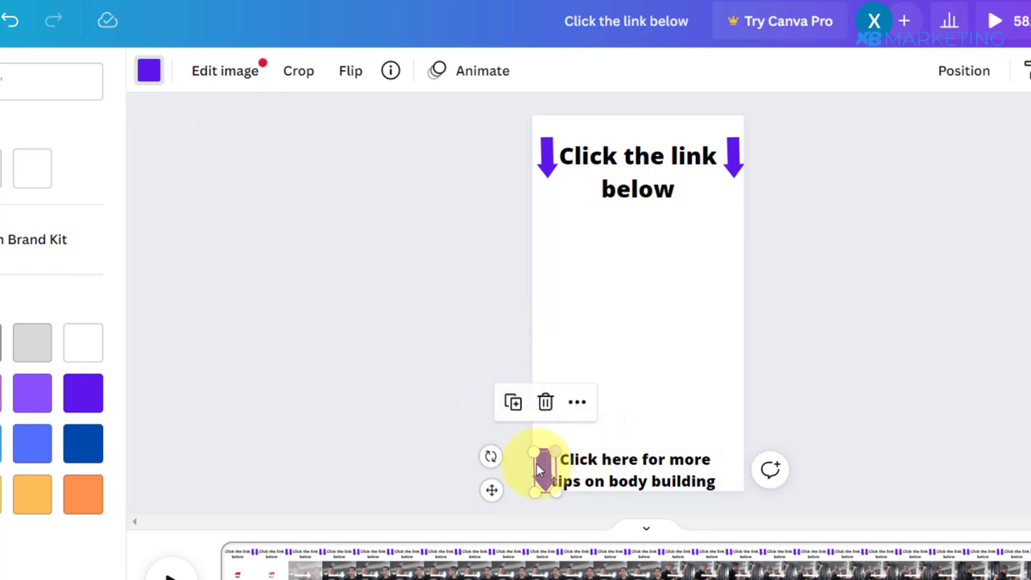
{"action": "left_click_drag", "start_coordinate": [539, 471], "coordinate": [722, 469]}
Preview several moments of the video and check the lower call-to-action text with its arrows
{"action": "left_click", "coordinate": [911, 554]}
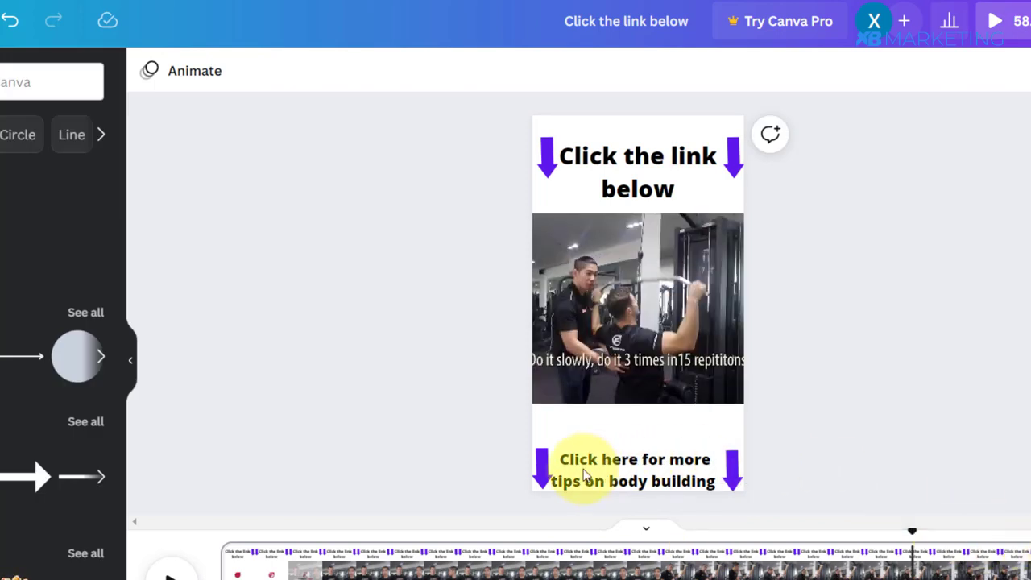
{"action": "left_click", "coordinate": [617, 469]}
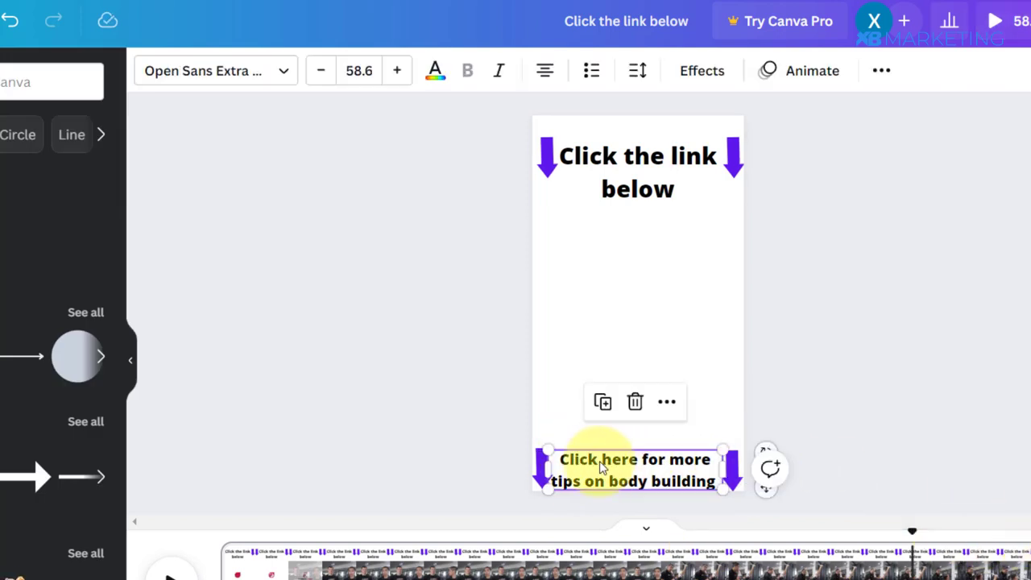
{"action": "left_click", "coordinate": [911, 533]}
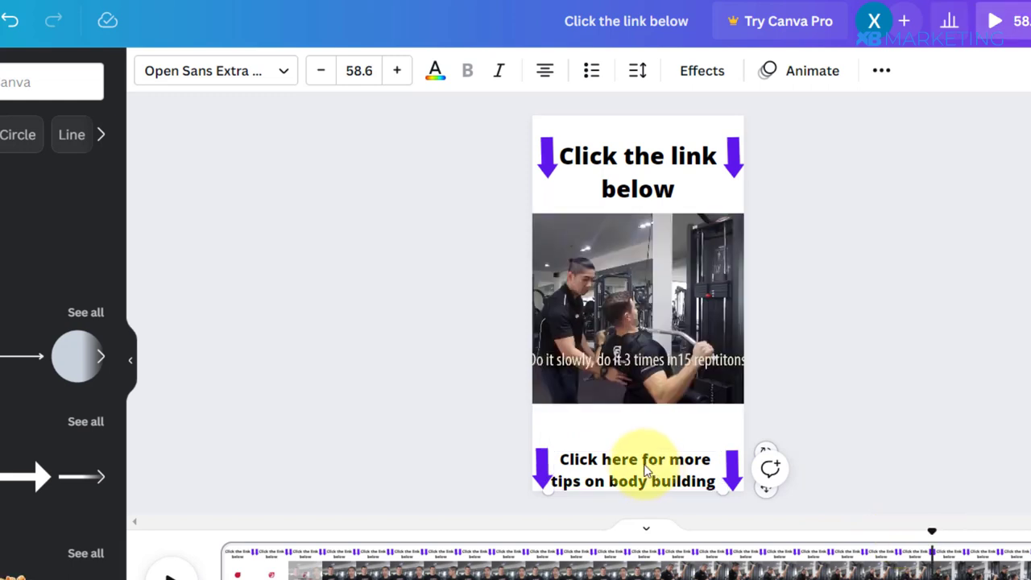
{"action": "left_click", "coordinate": [645, 470]}
{"action": "double_click", "coordinate": [644, 469]}
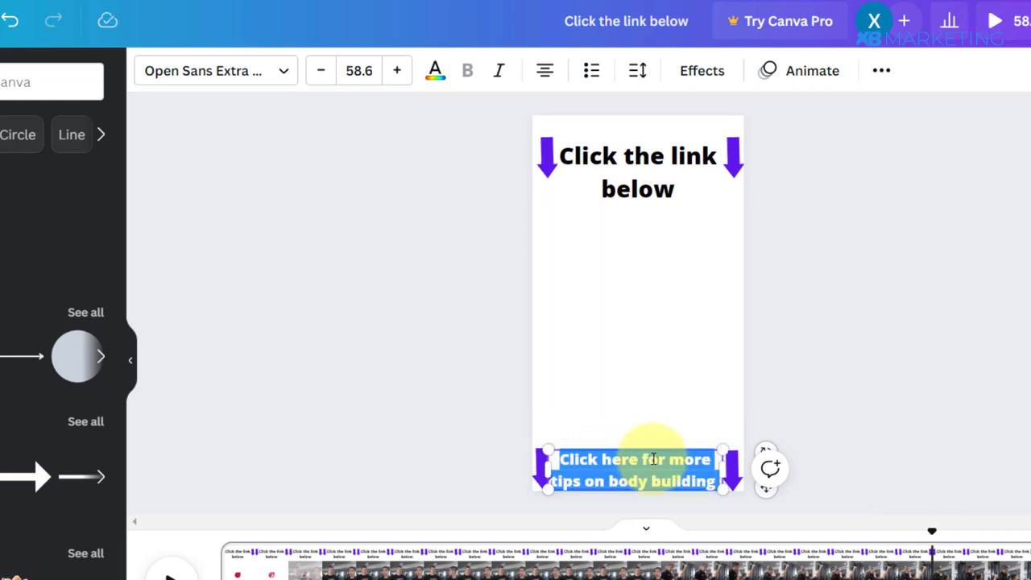
{"action": "left_click", "coordinate": [982, 550]}
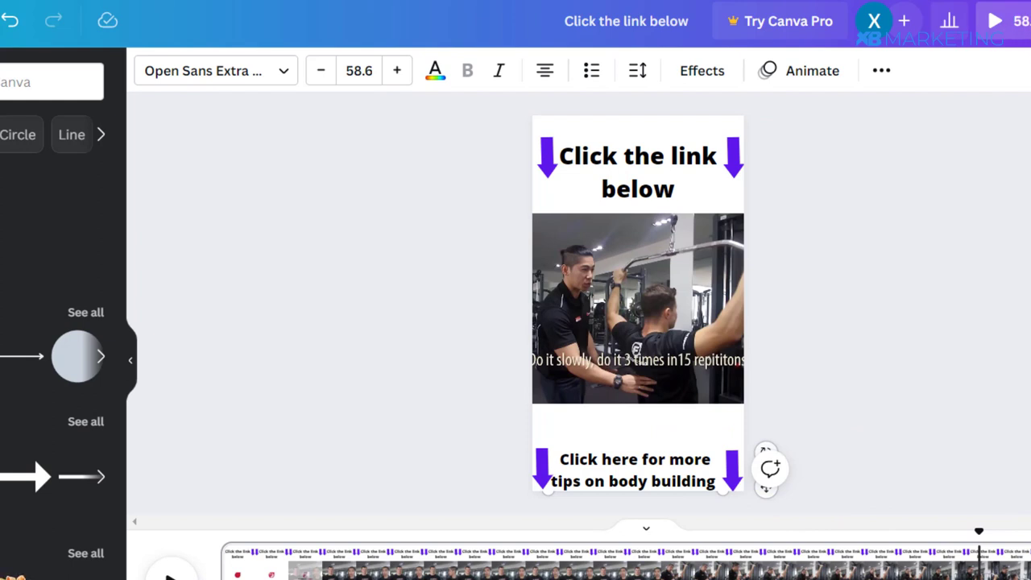
Download the finished design as an MP4 video
{"action": "left_click", "coordinate": [1027, 21]}
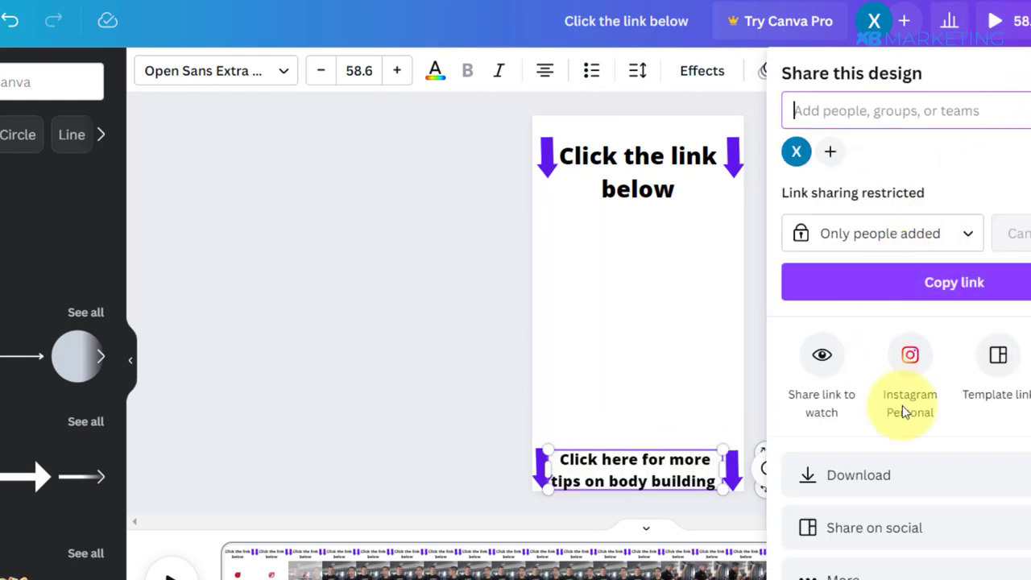
{"action": "left_click", "coordinate": [886, 477]}
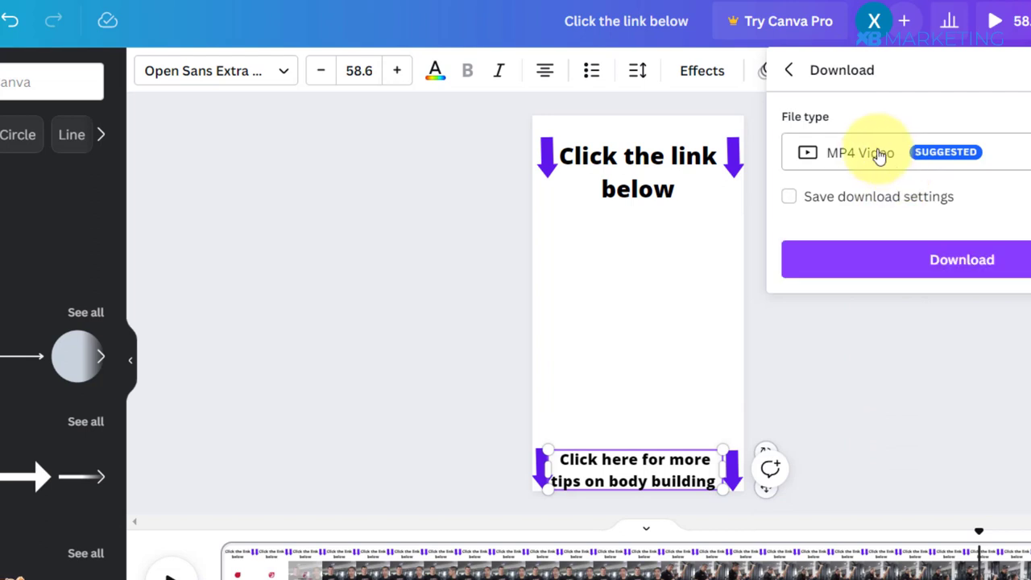
{"action": "left_click", "coordinate": [921, 260]}
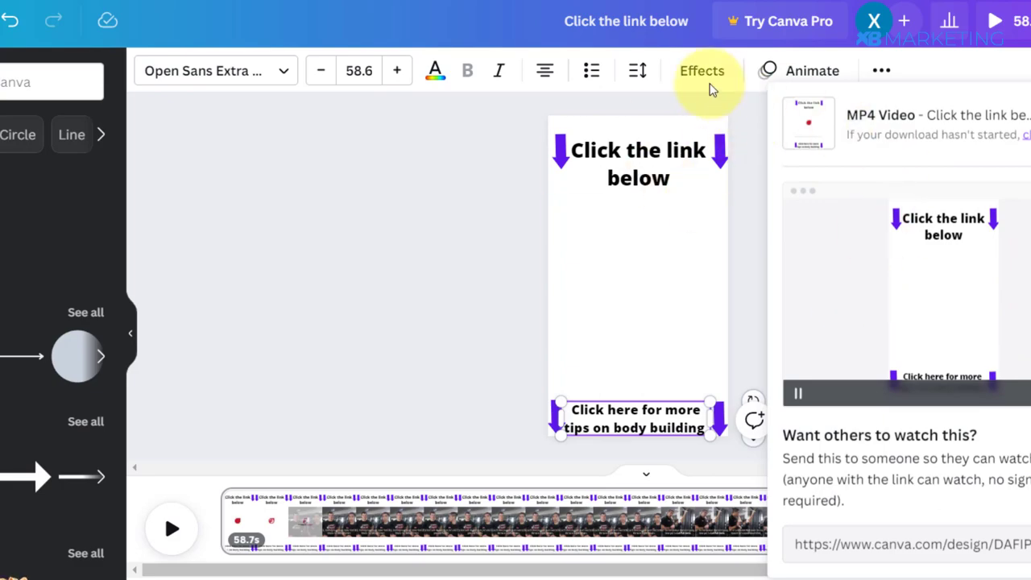
{"action": "left_click_drag", "start_coordinate": [605, 511], "coordinate": [414, 519]}
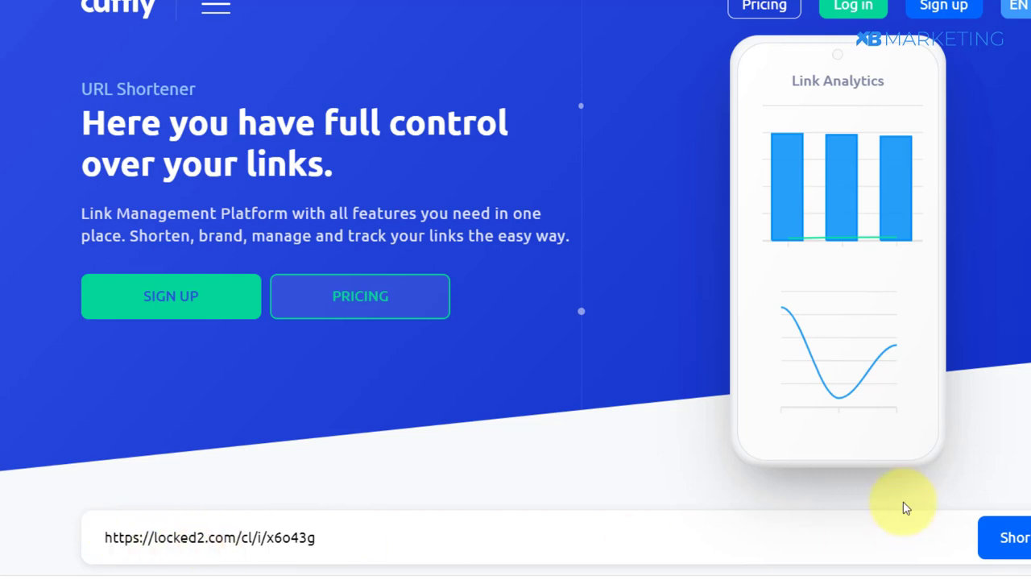
{"action": "left_click", "coordinate": [1015, 537]}
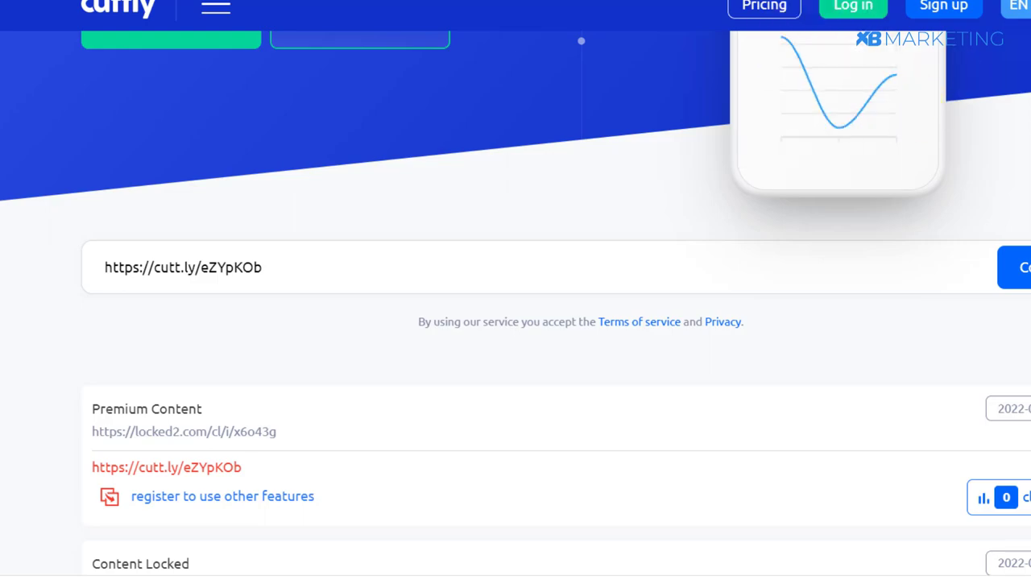
{"action": "key", "text": "ctrl+t"}
{"action": "type", "text": "https://cutt.ly/eZYpKOb"}
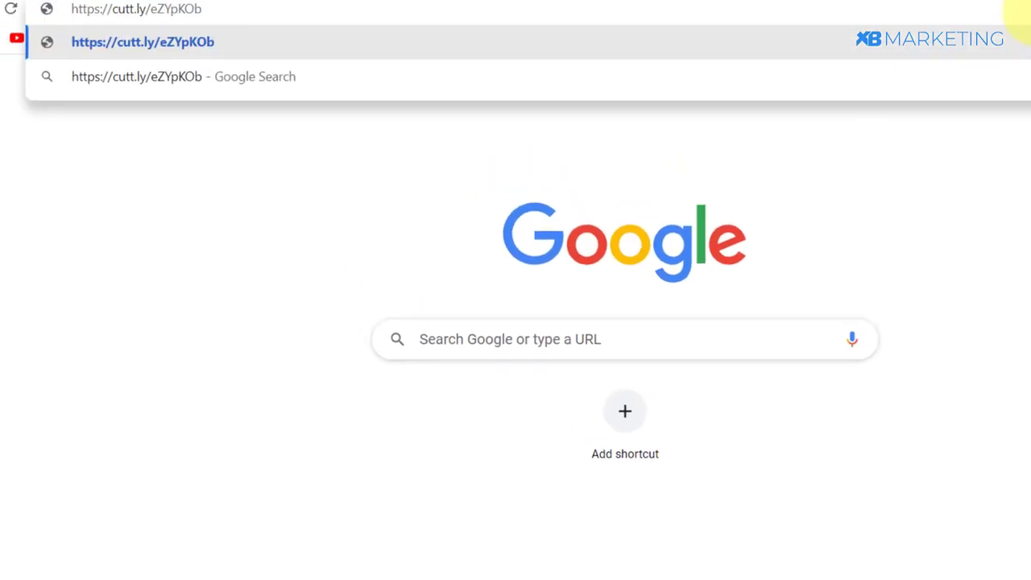
{"action": "key", "text": "Return"}
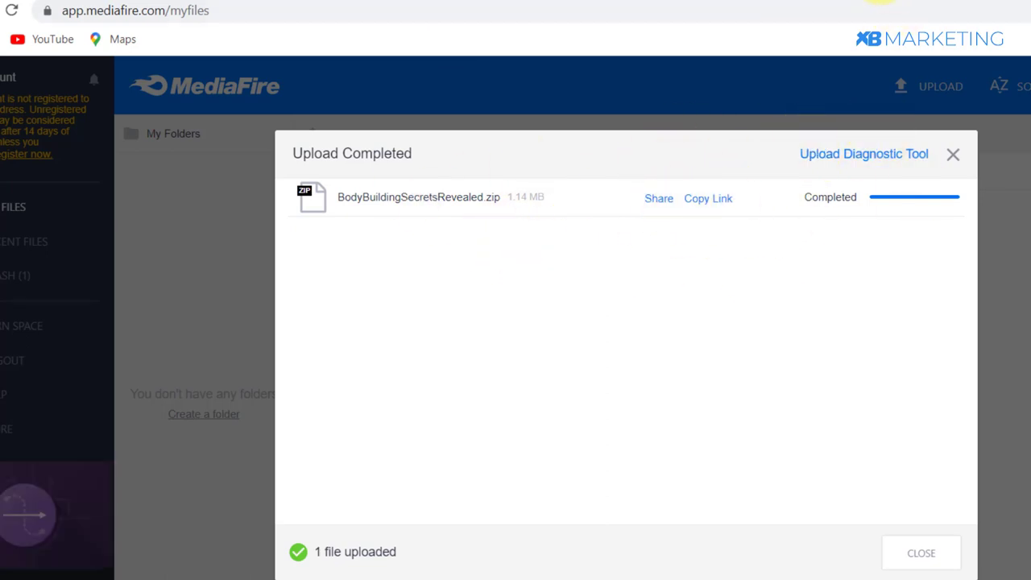
{"action": "left_click", "coordinate": [882, 1]}
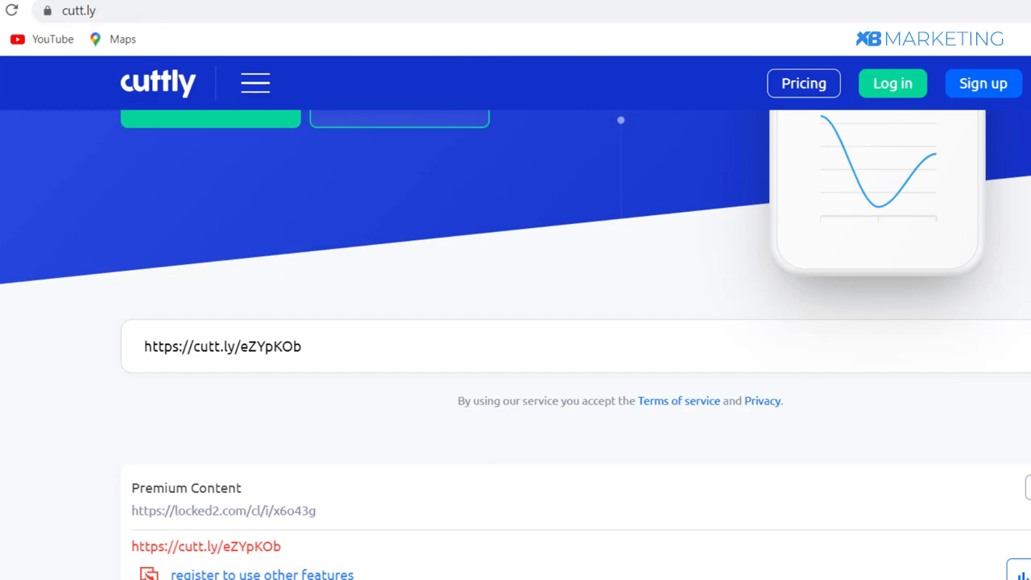
Switch to YouTube, start a video upload and select the original bodybuilding MP4 in the Downloads folder
{"action": "left_click", "coordinate": [197, 2]}
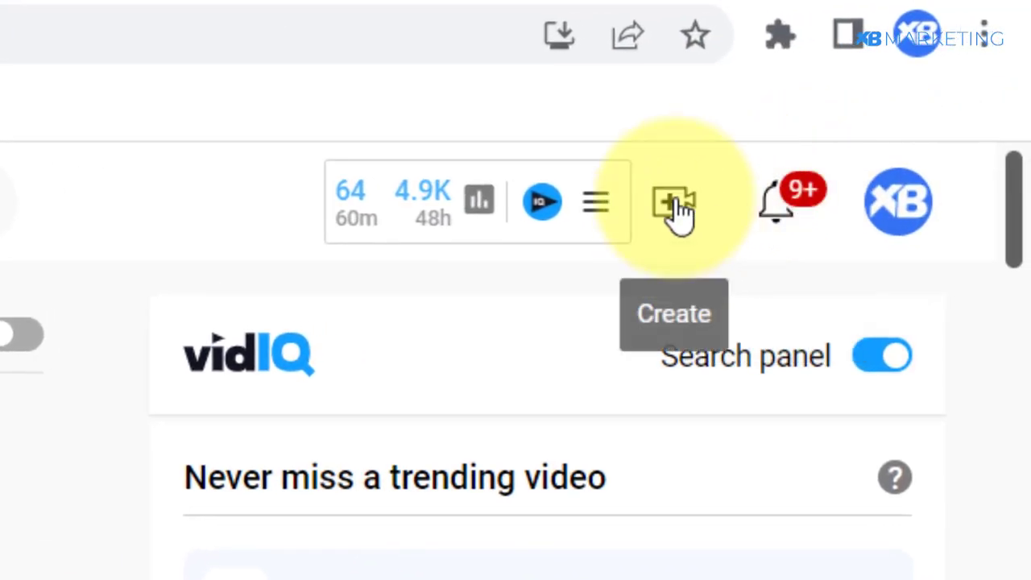
{"action": "left_click", "coordinate": [675, 208]}
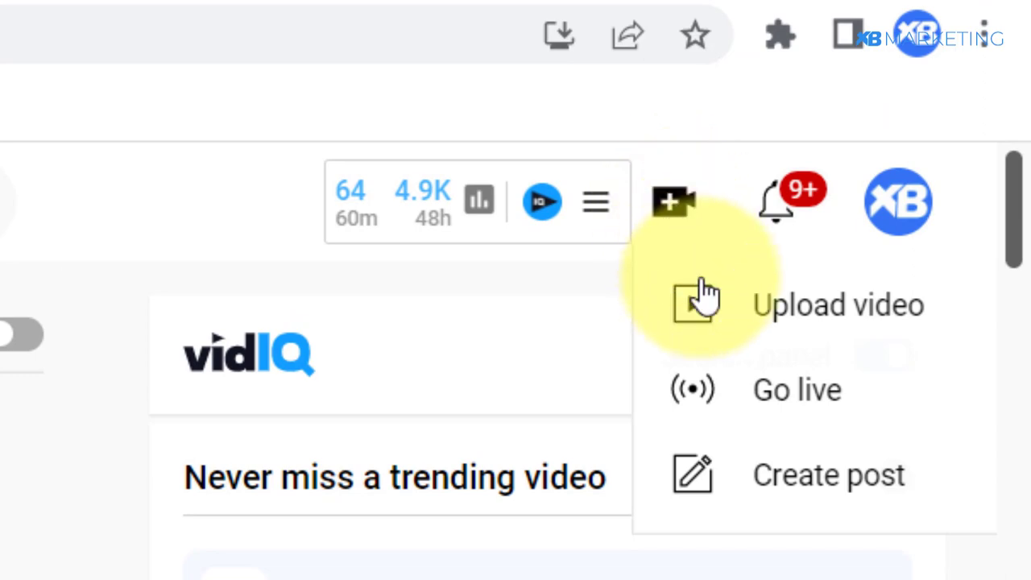
{"action": "left_click", "coordinate": [727, 319]}
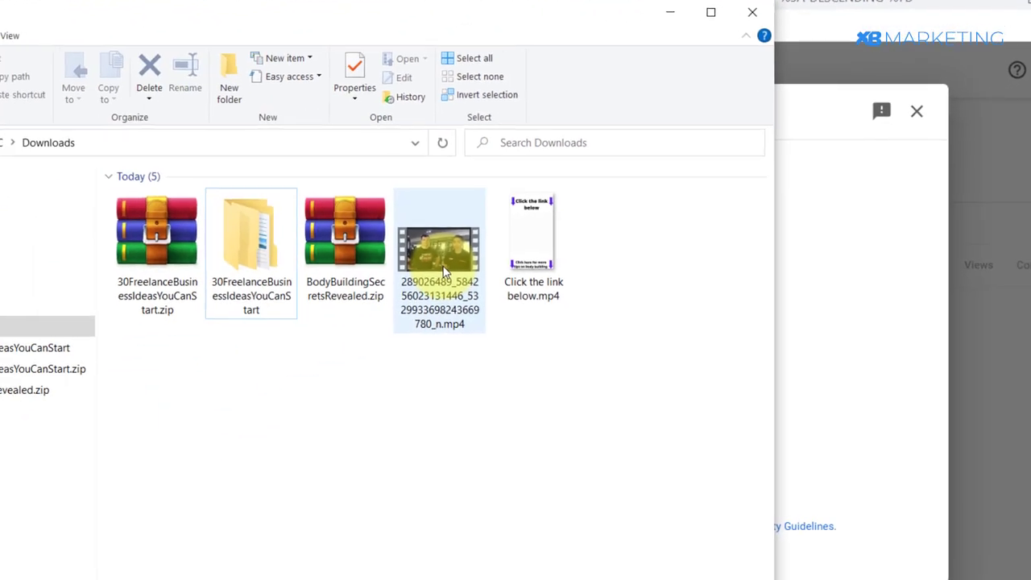
{"action": "left_click", "coordinate": [471, 258]}
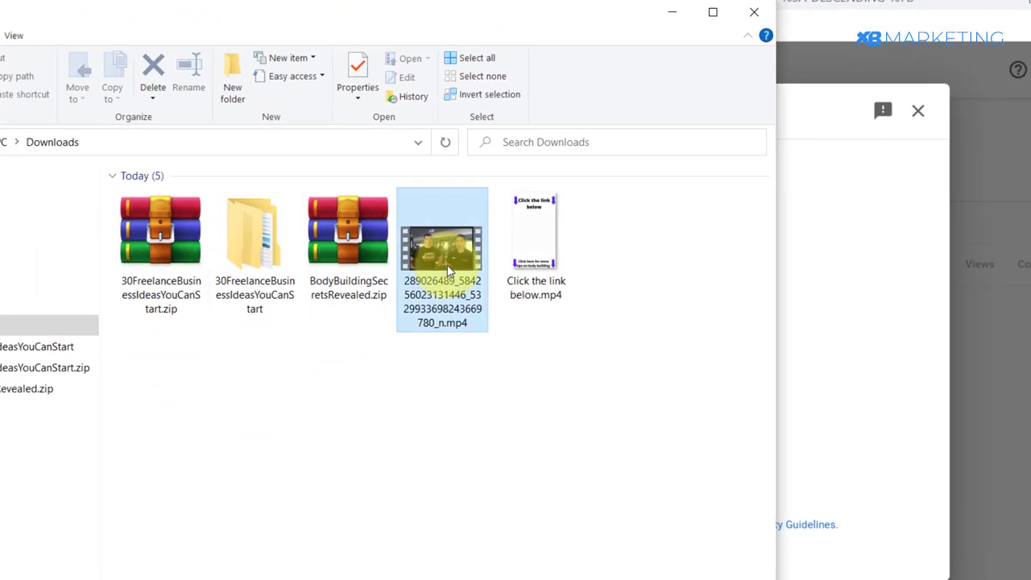